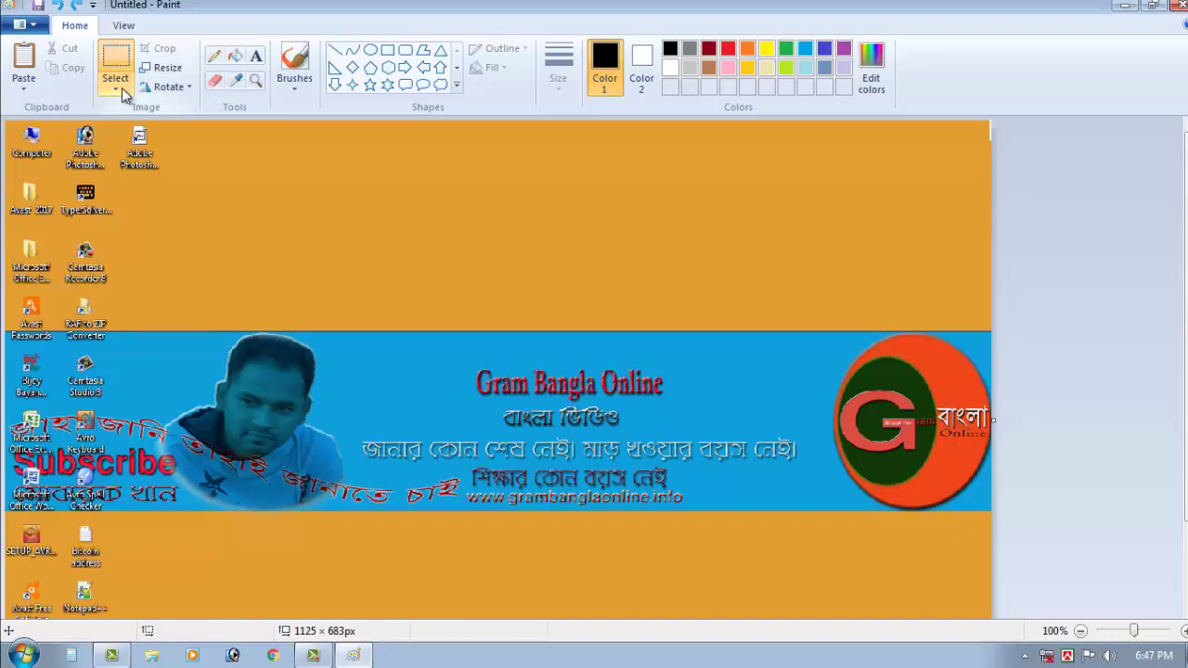
# Step: Fill the orange area above the banner with red and the banner's background with blue
pyautogui.click(168, 70)
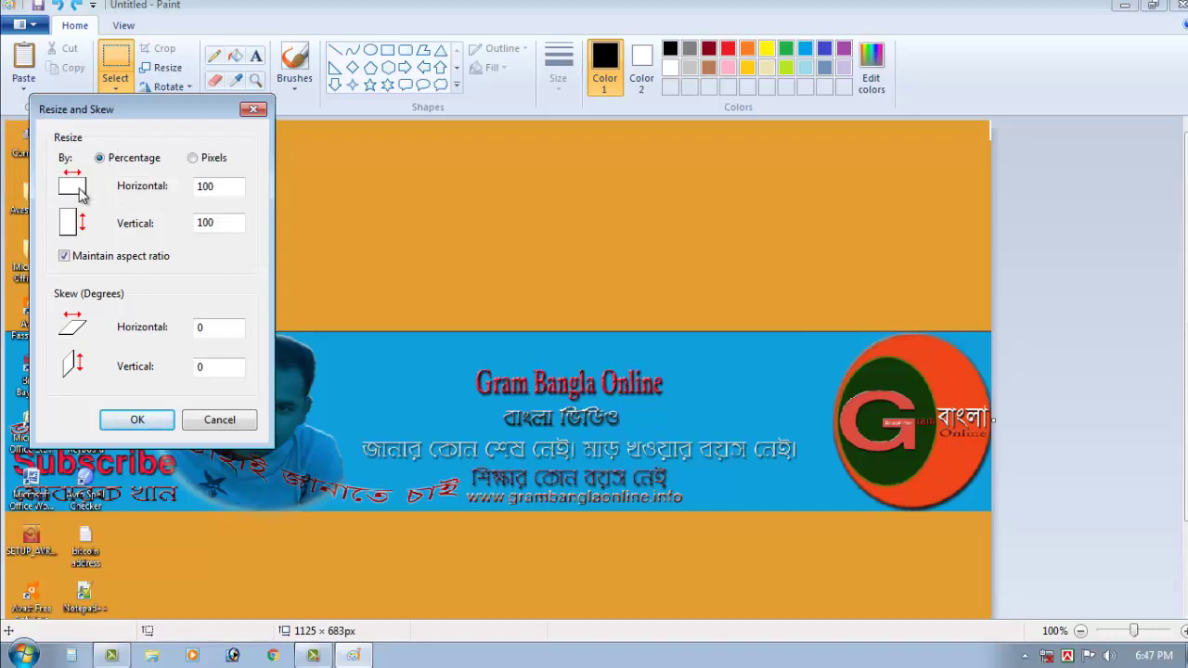
pyautogui.click(204, 420)
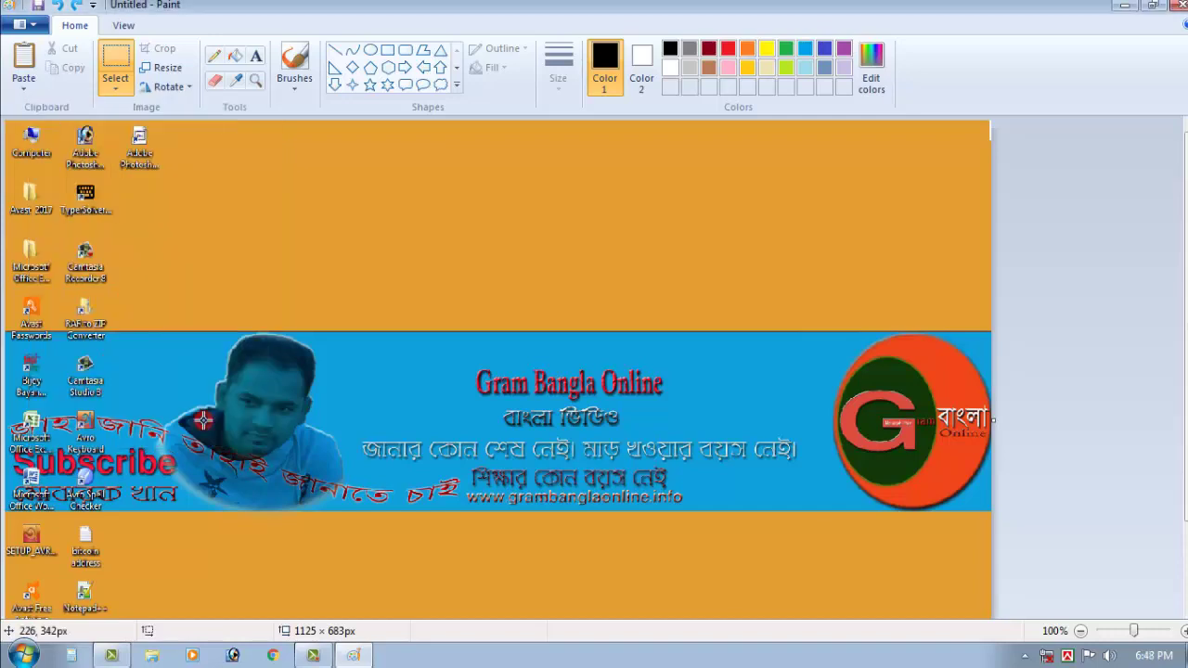
pyautogui.click(235, 56)
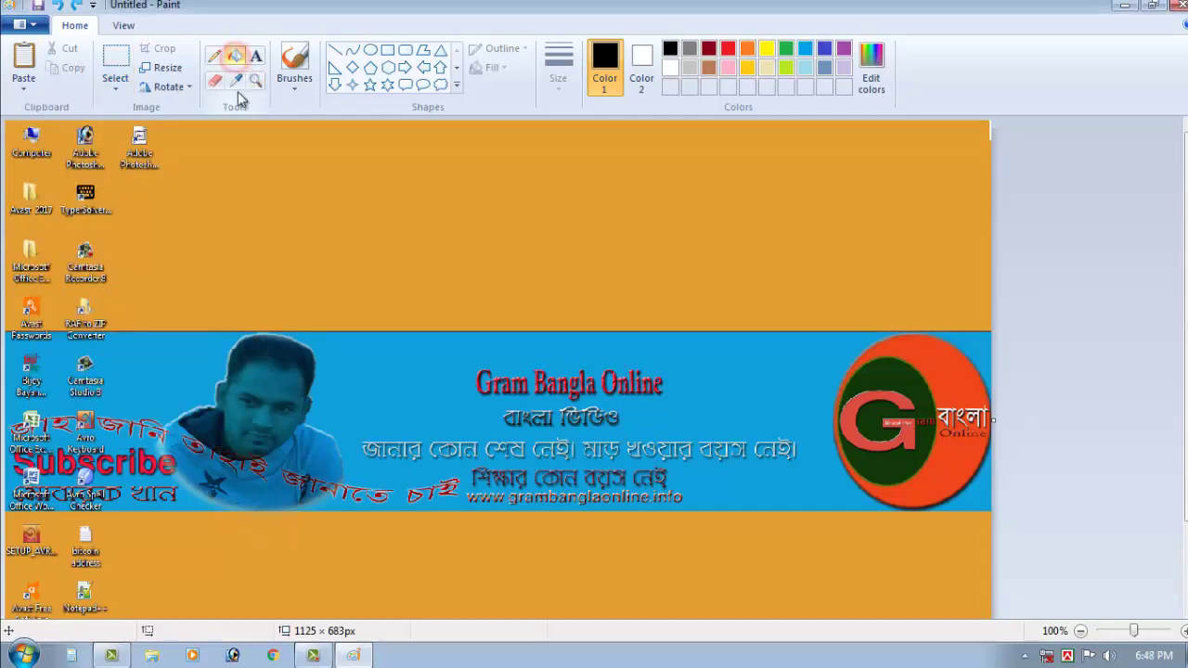
pyautogui.click(264, 212)
pyautogui.click(397, 195)
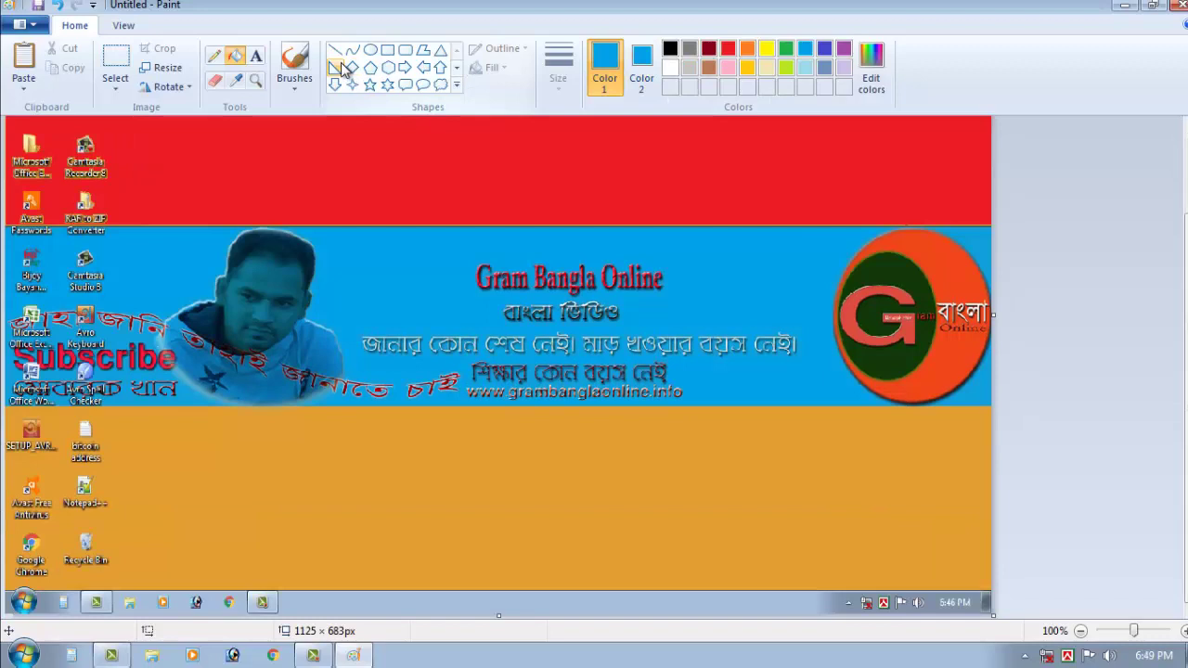
# Step: Draw a blue right arrow, a heart and a freehand circle on the red area, and erase over the portrait's face
pyautogui.click(404, 67)
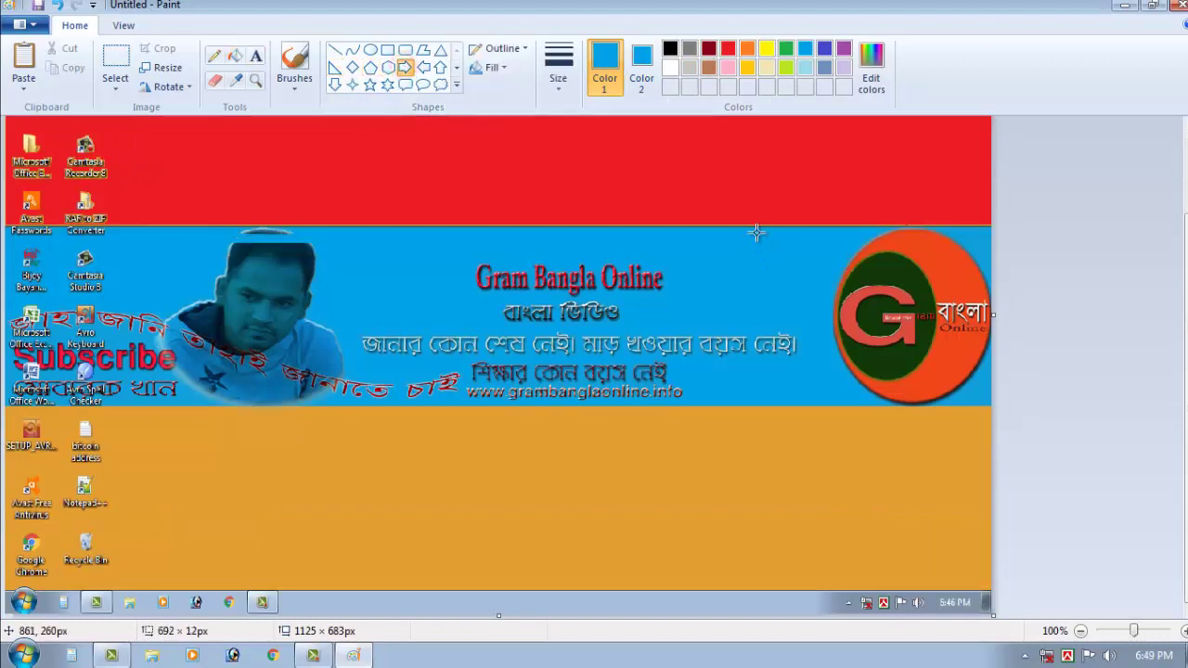
pyautogui.moveTo(756, 234)
pyautogui.mouseDown()
pyautogui.moveTo(748, 175)
pyautogui.moveTo(761, 127)
pyautogui.moveTo(750, 114)
pyautogui.mouseUp()
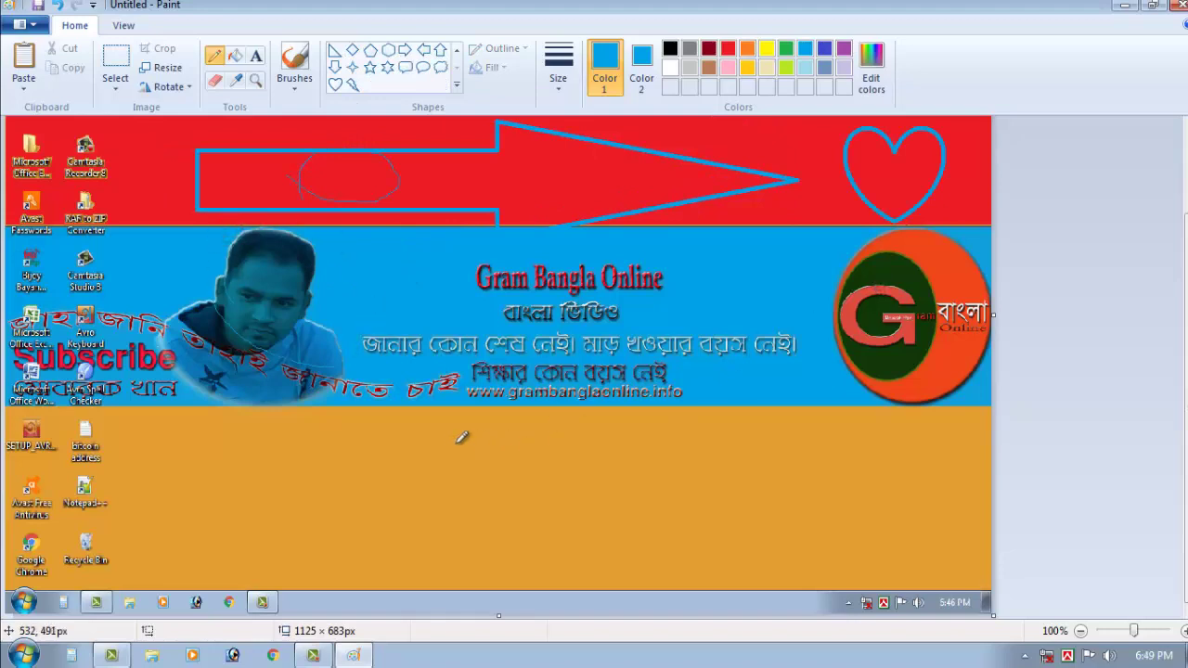
pyautogui.click(215, 82)
pyautogui.moveTo(228, 324)
pyautogui.mouseDown()
pyautogui.moveTo(264, 356)
pyautogui.moveTo(323, 361)
pyautogui.moveTo(244, 331)
pyautogui.moveTo(269, 308)
pyautogui.moveTo(262, 325)
pyautogui.mouseUp()
# Step: Add the text "Gram bangla Online" in blue above the arrow on the red area
pyautogui.scroll(3, 261, 325)
pyautogui.click(219, 57)
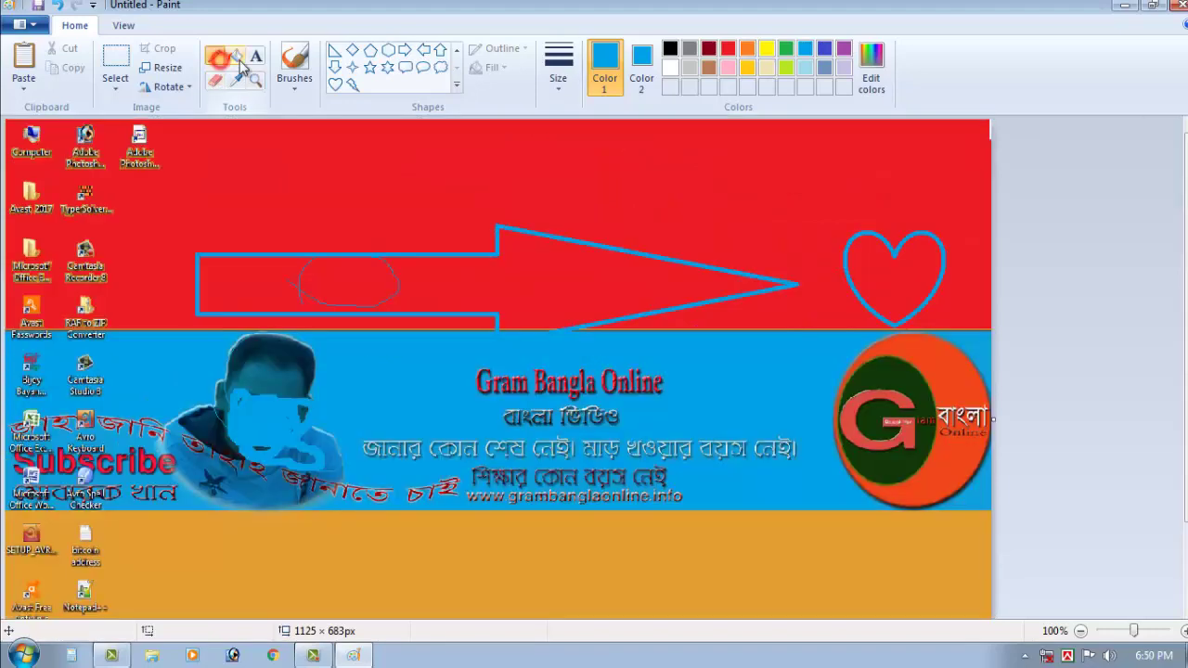
pyautogui.click(256, 56)
pyautogui.click(325, 185)
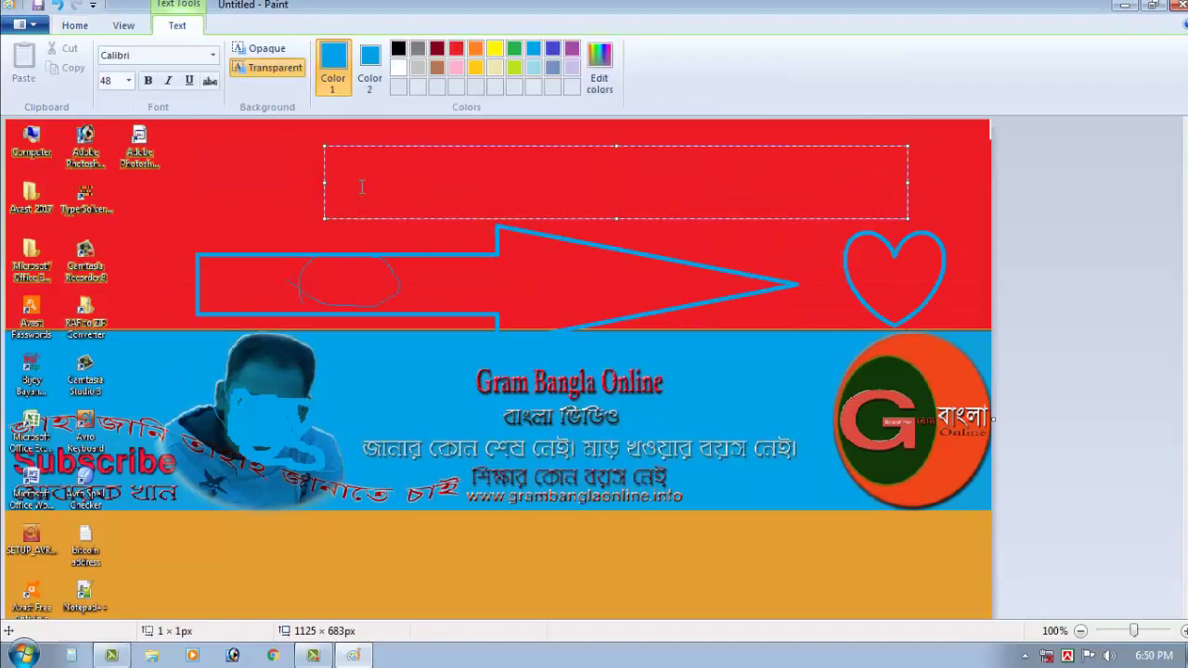
pyautogui.write('Gram bangla Online')
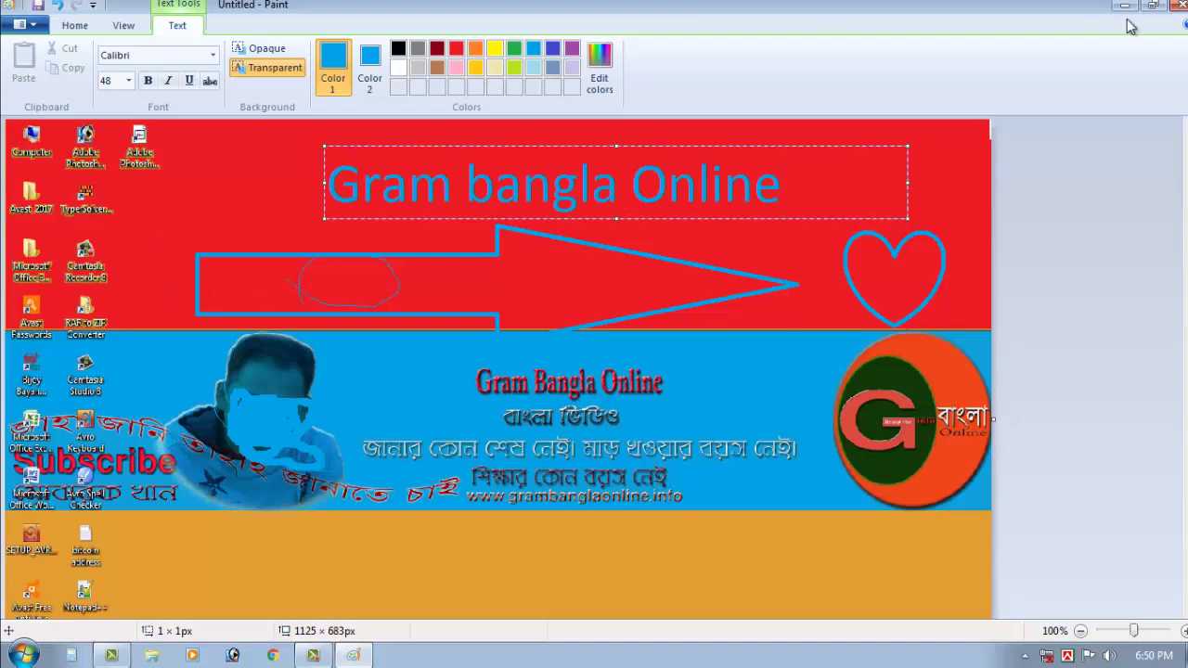
# Step: Close the untitled Paint image without saving the changes and return to the desktop
pyautogui.click(1178, 11)
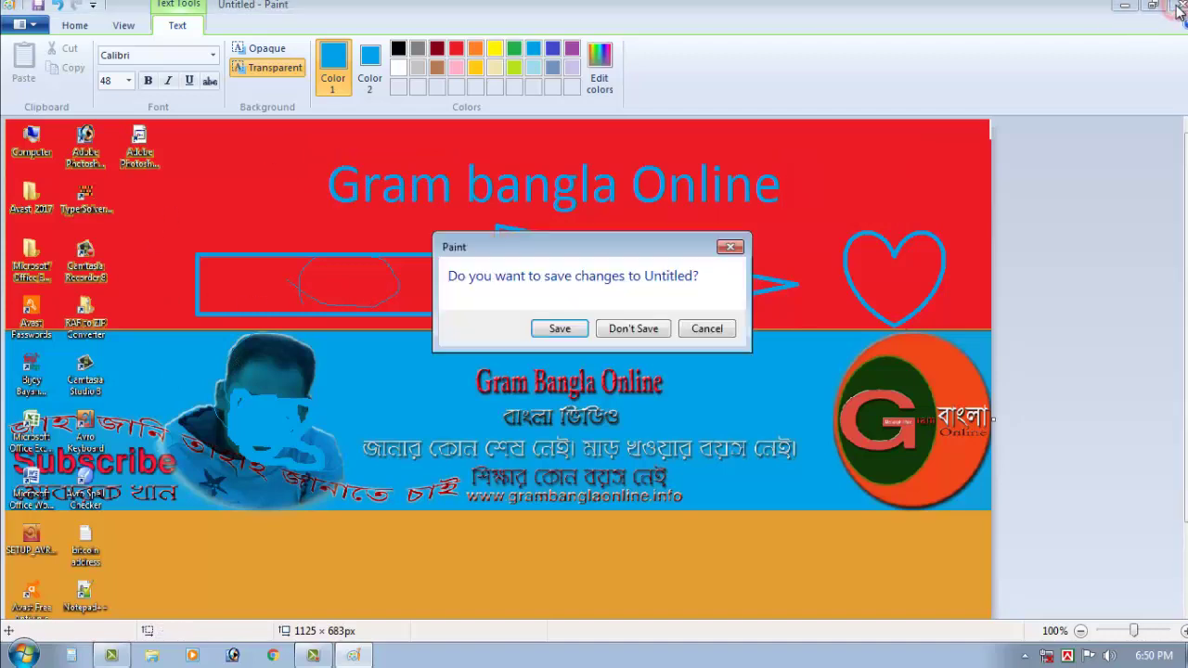
pyautogui.click(642, 331)
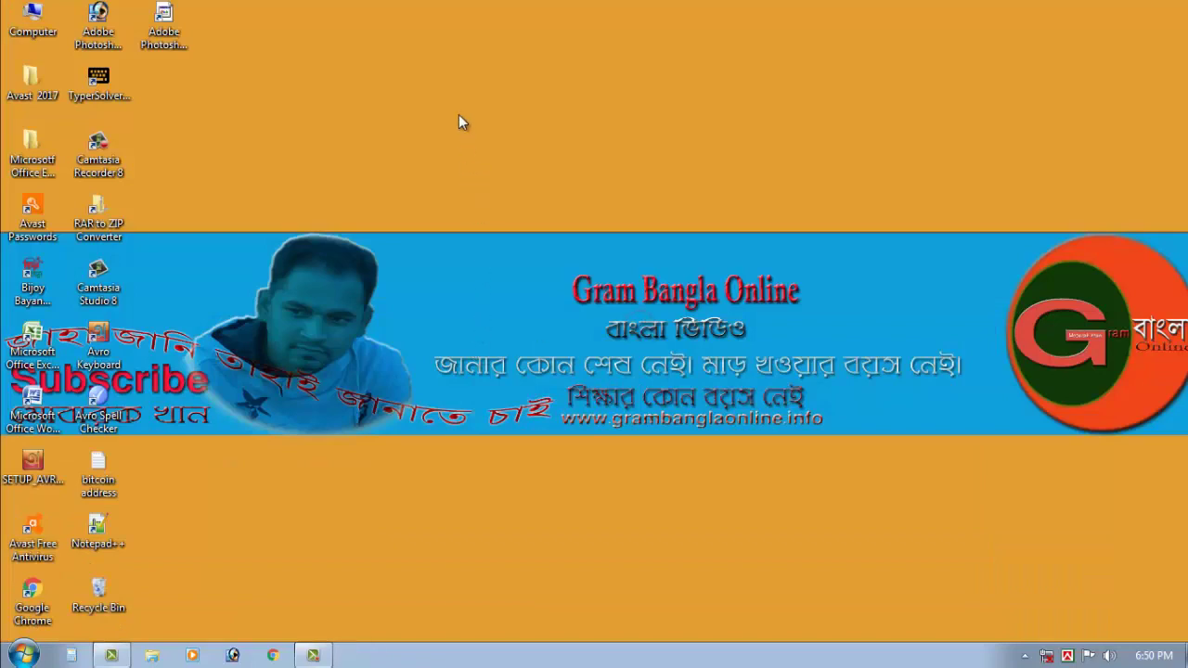
pyautogui.rightClick(458, 114)
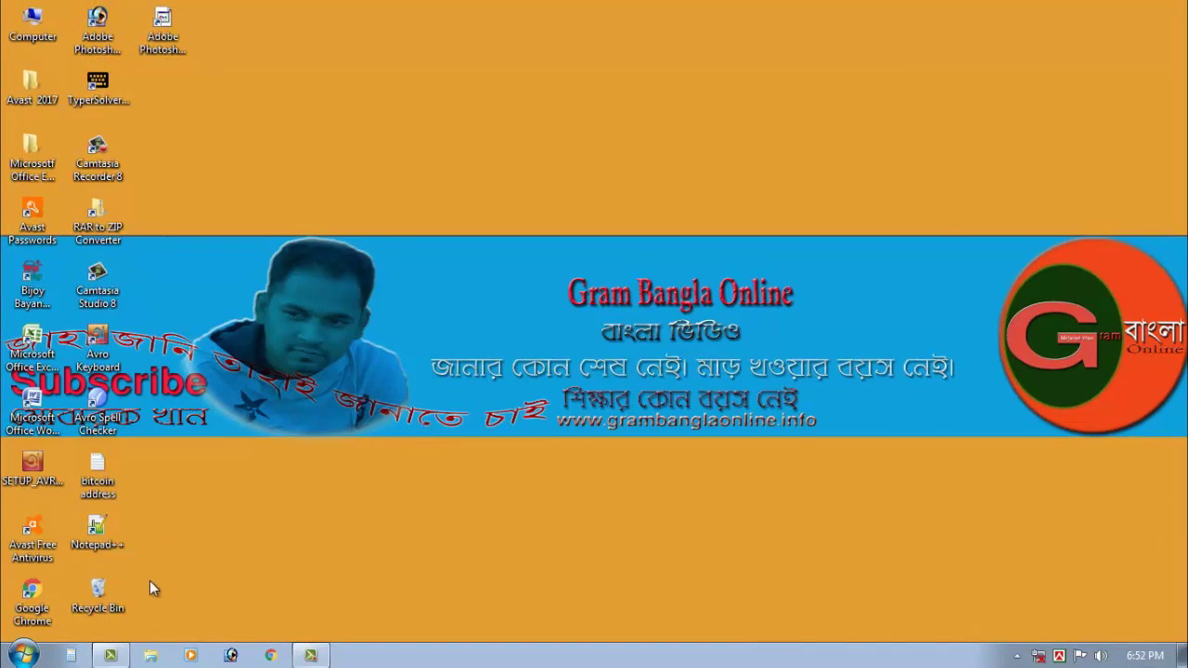
# Step: Search the installed programs for "snipping"
pyautogui.click(23, 655)
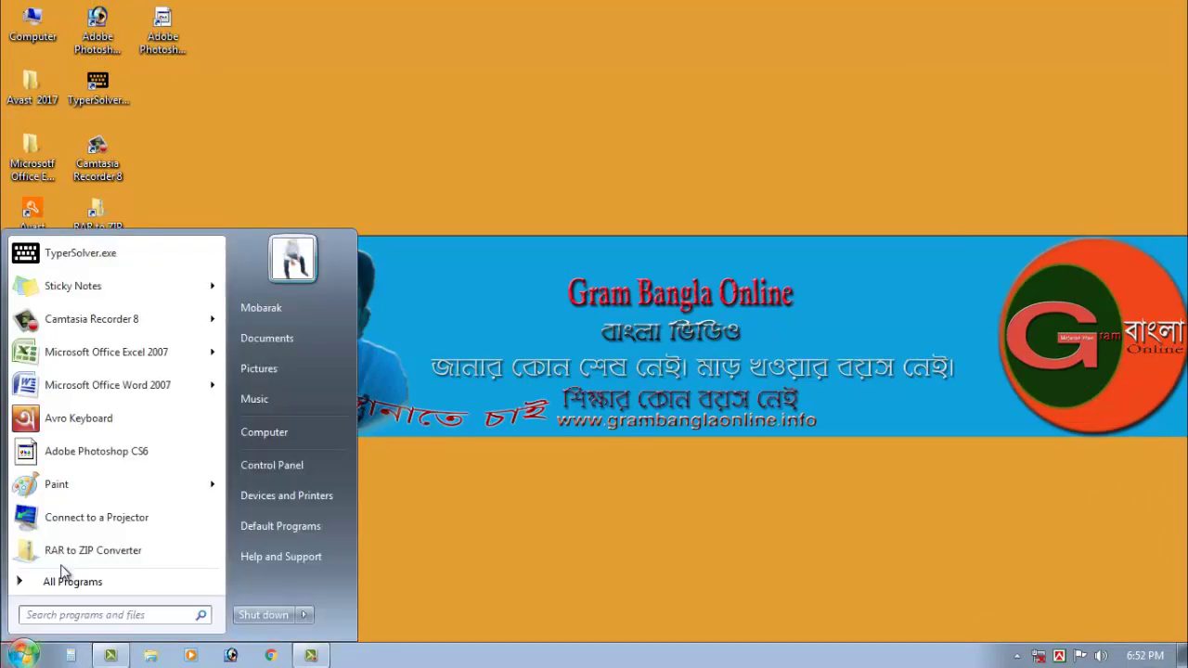
pyautogui.click(124, 580)
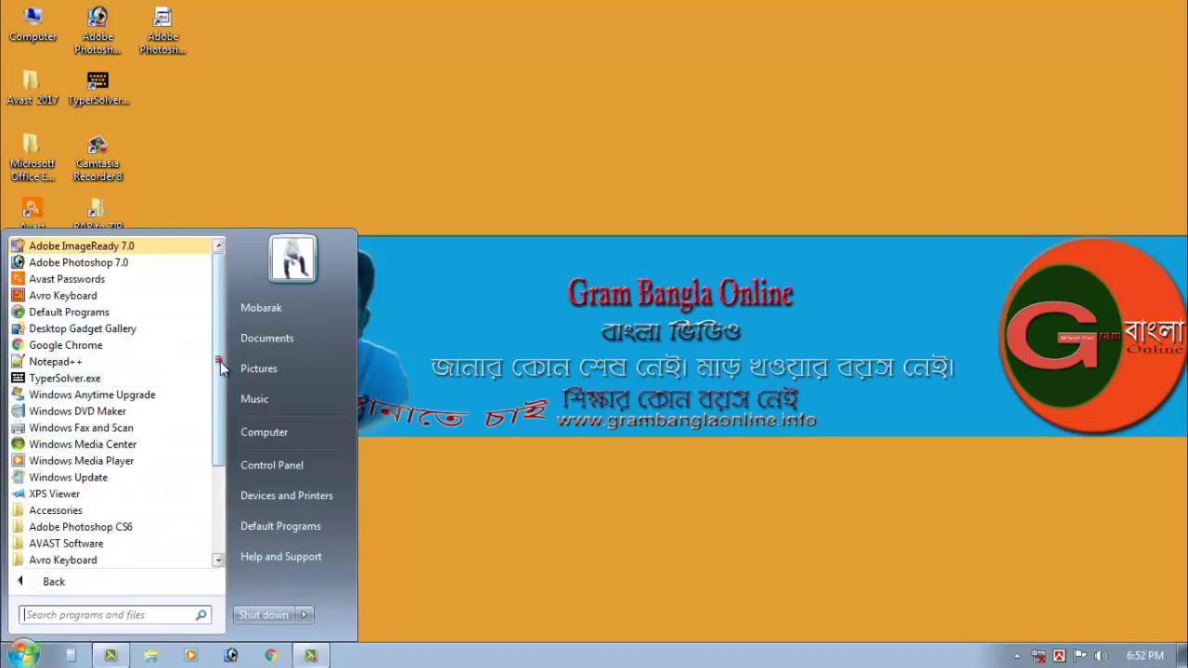
pyautogui.moveTo(220, 361); pyautogui.dragTo(194, 308)
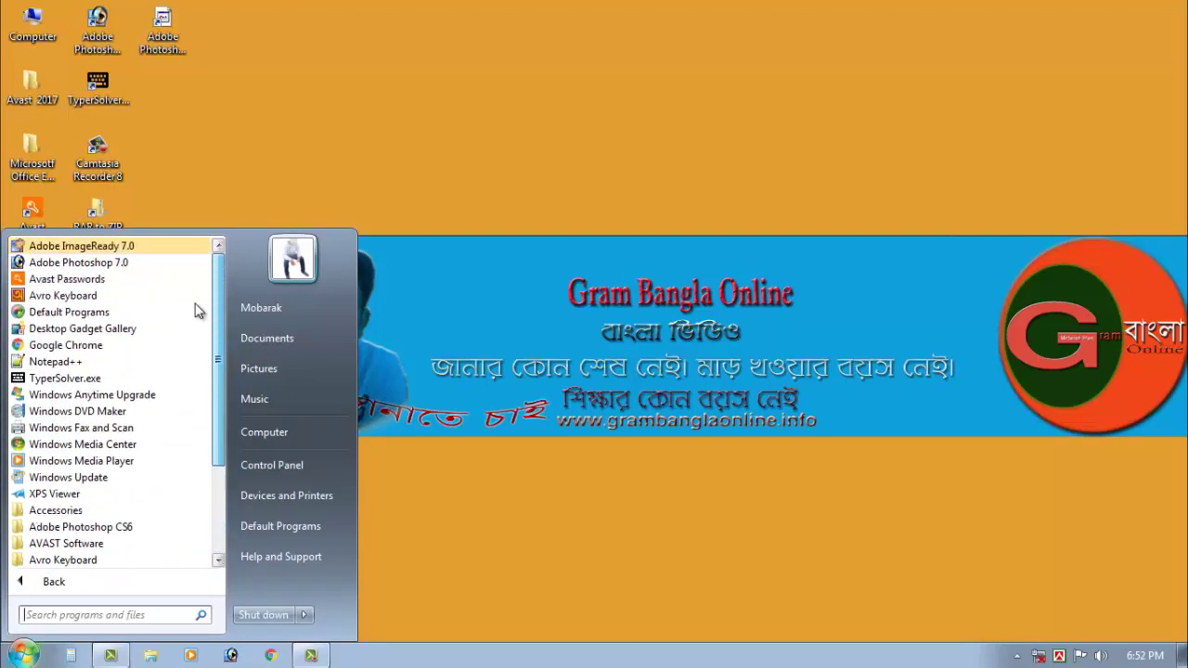
pyautogui.click(124, 614)
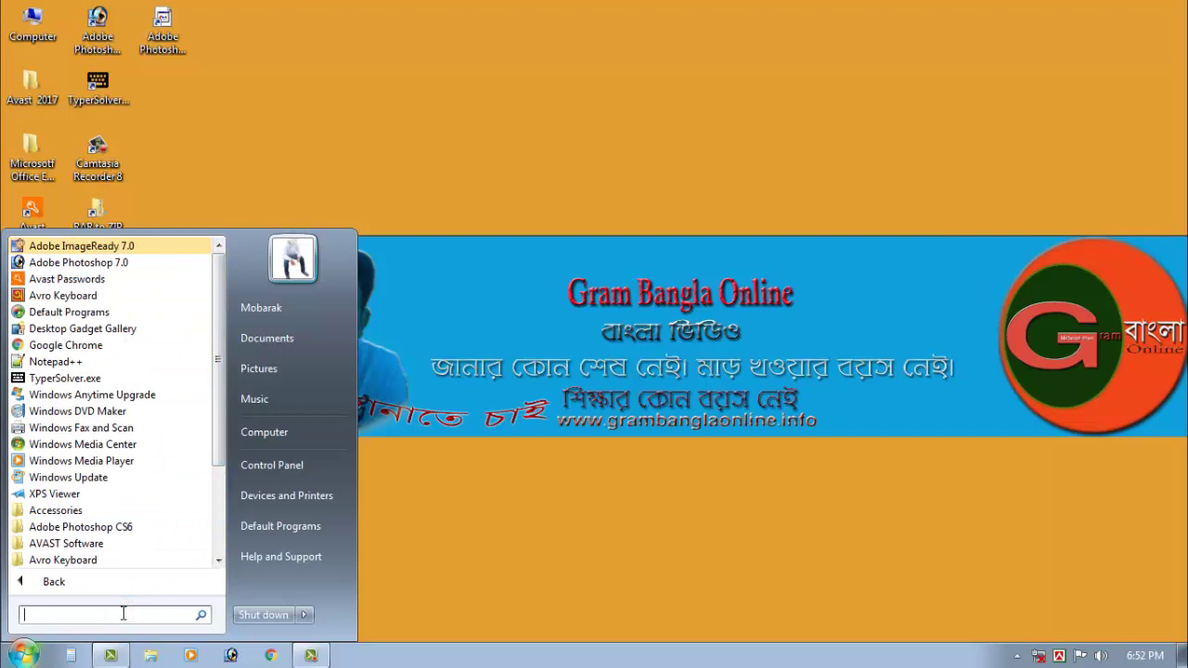
pyautogui.write('sni')
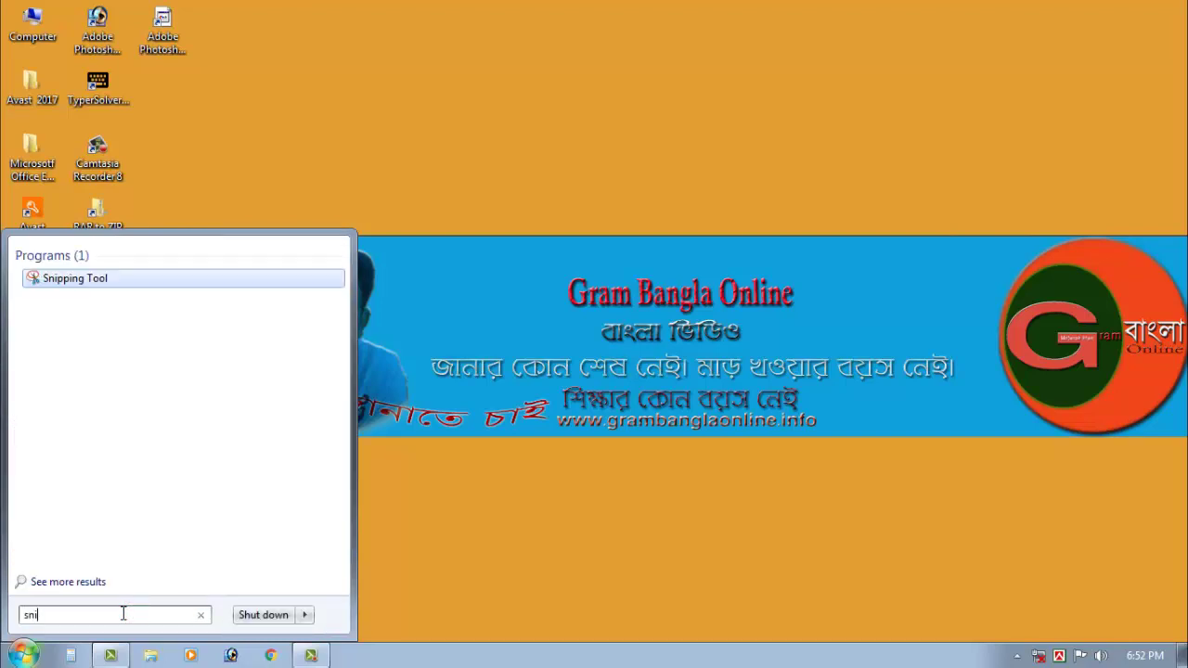
pyautogui.write('pping')
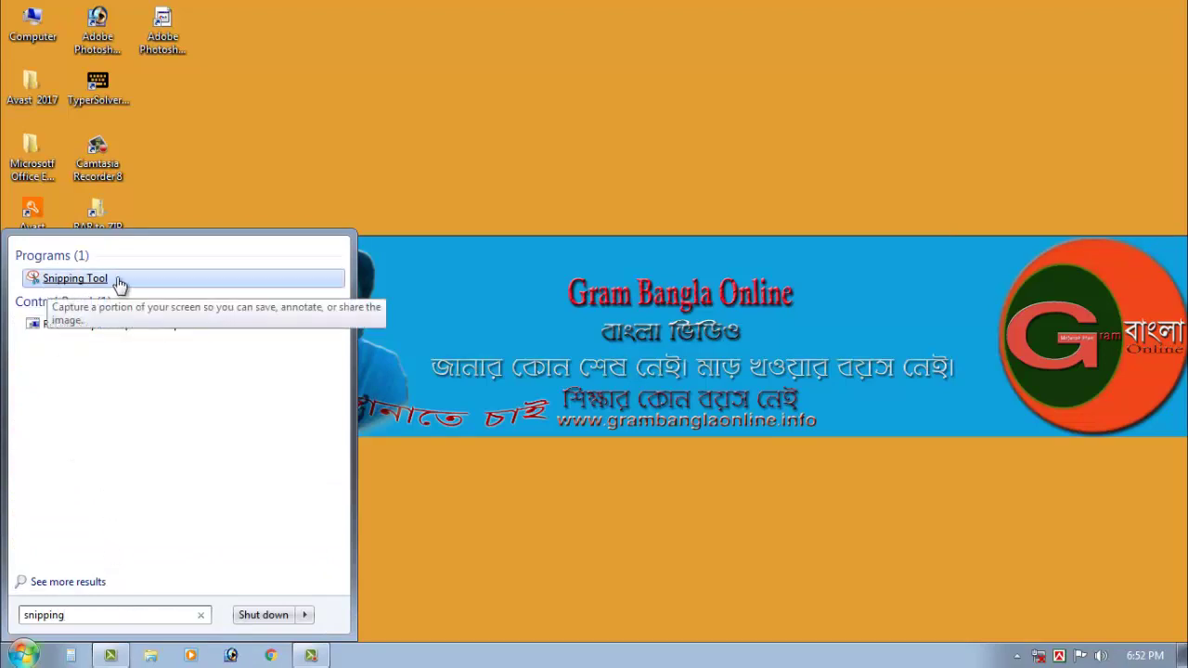
pyautogui.press('BackSpace')
pyautogui.press('BackSpace')
pyautogui.write('ng')
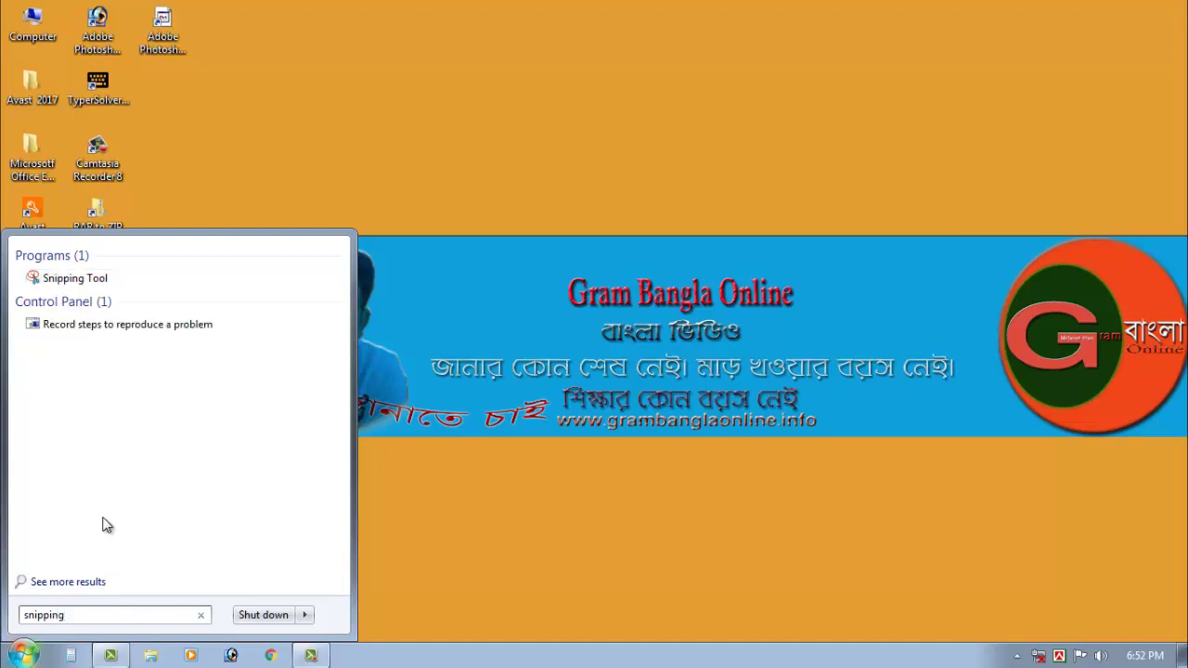
pyautogui.press('BackSpace')
pyautogui.press('BackSpace')
pyautogui.press('BackSpace')
pyautogui.press('BackSpace')
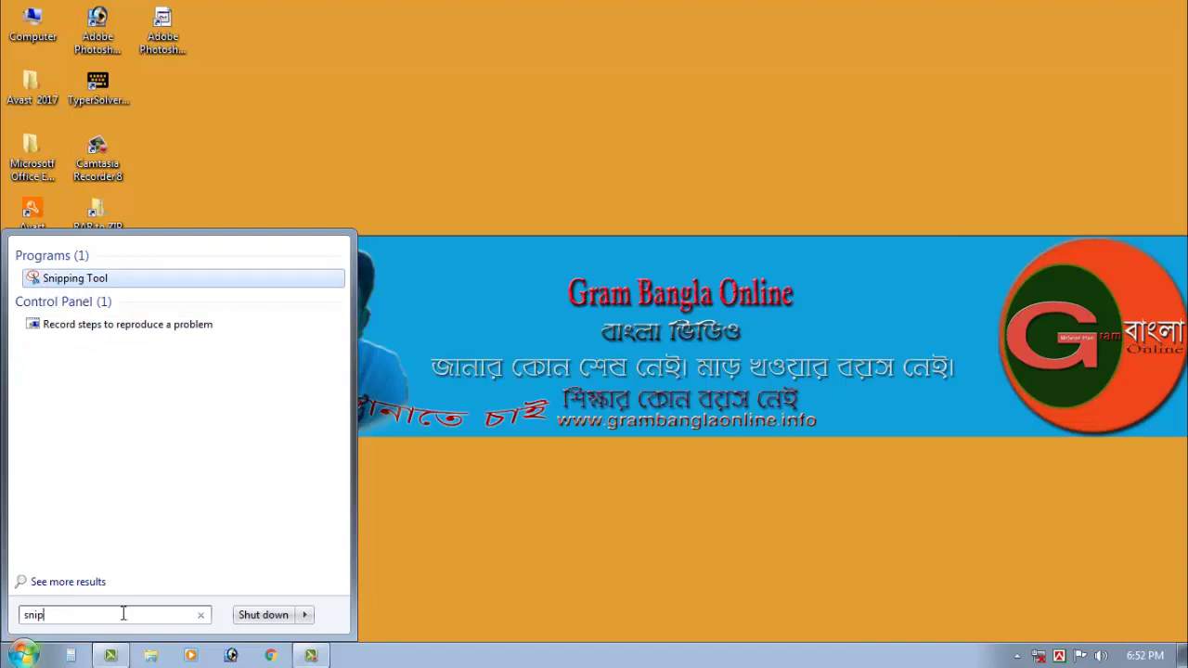
pyautogui.write('ping')
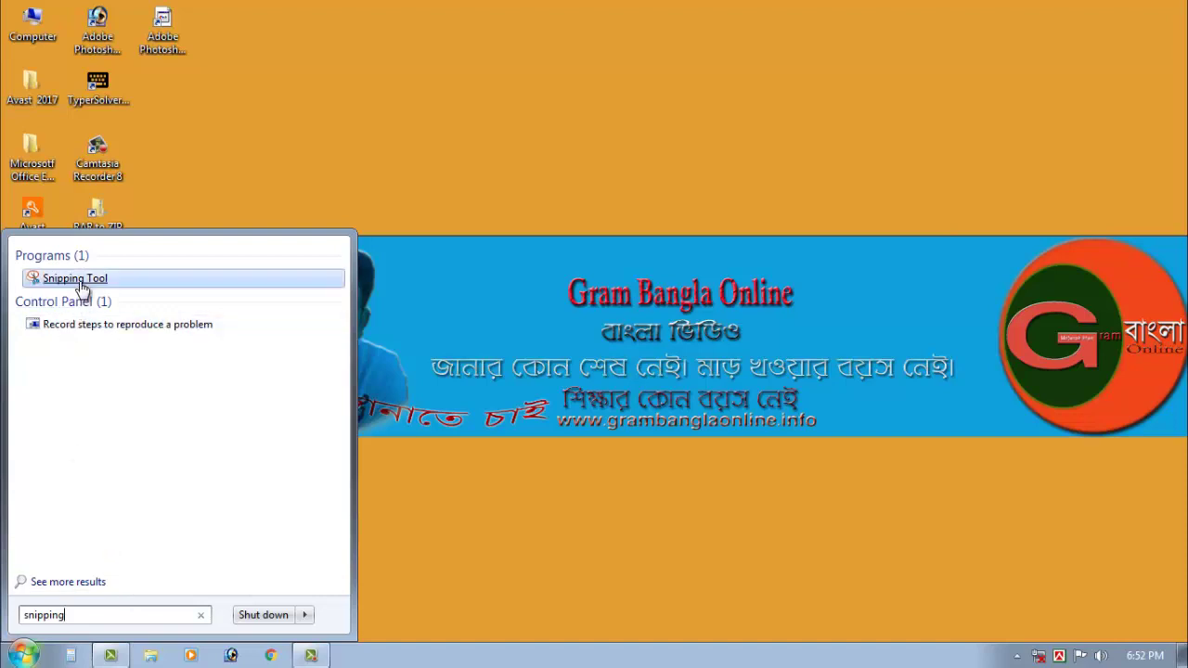
pyautogui.press('BackSpace')
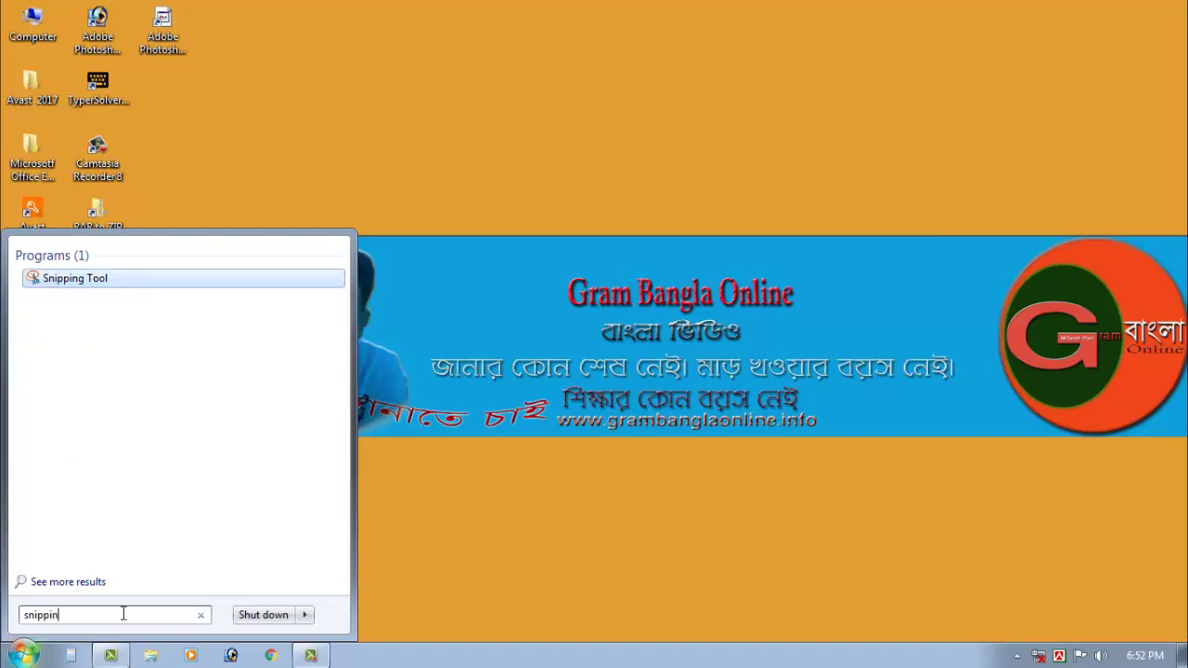
pyautogui.write('g')
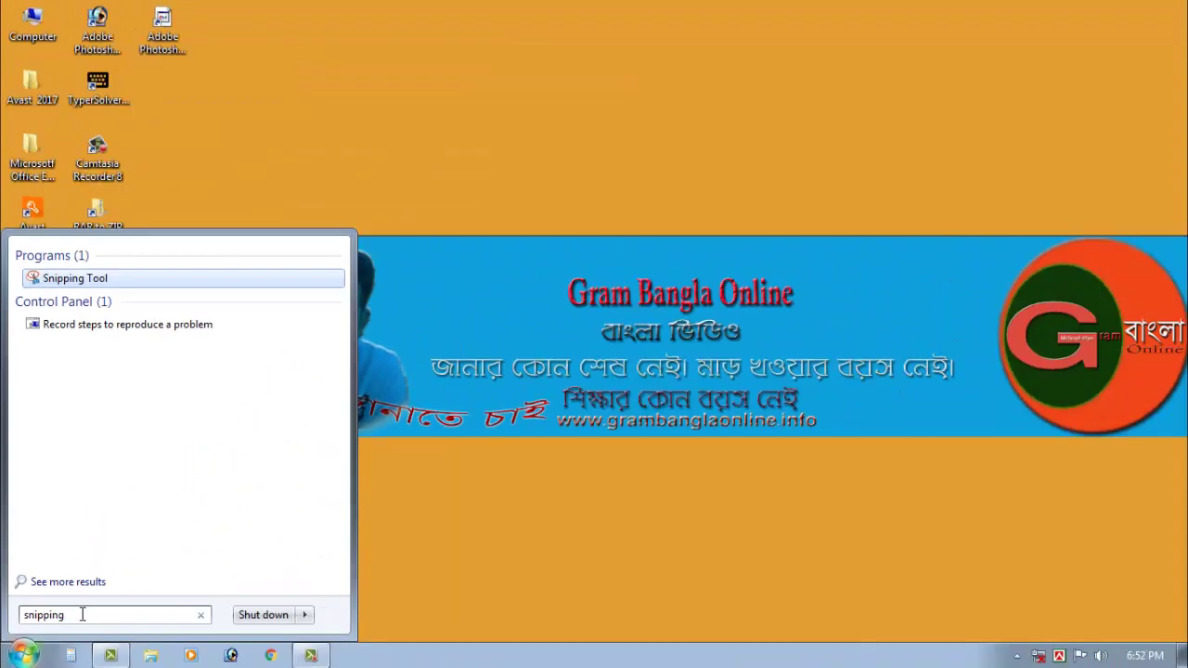
# Step: Open the Snipping Tool from the program search results
pyautogui.doubleClick(83, 614)
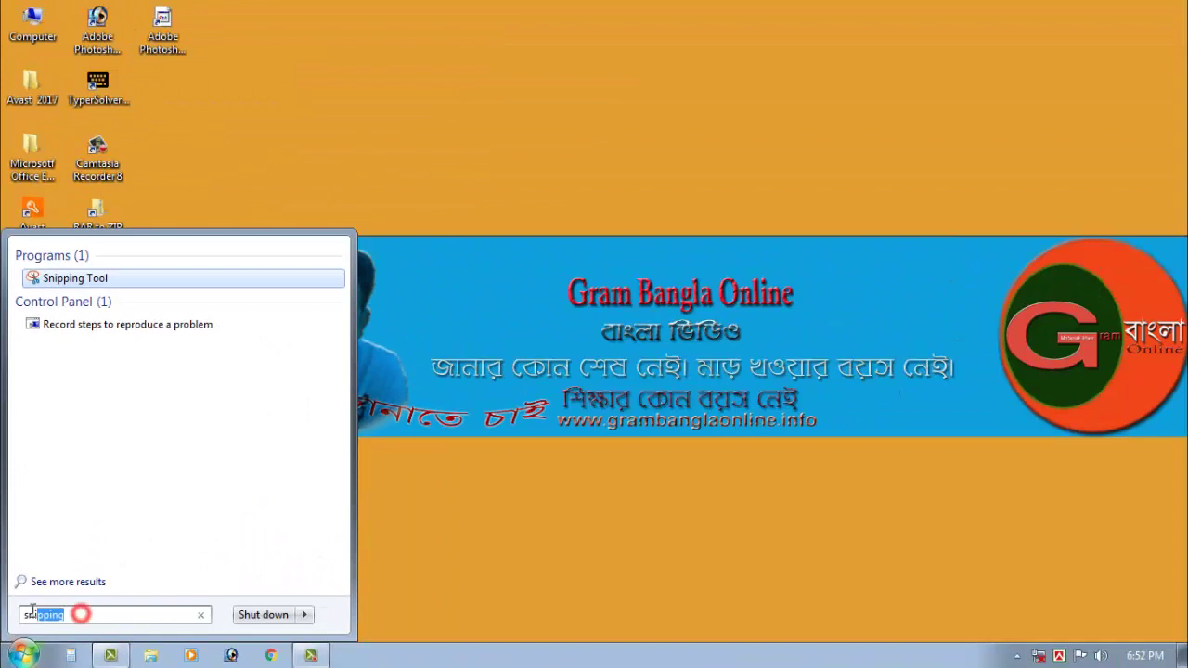
pyautogui.click(131, 289)
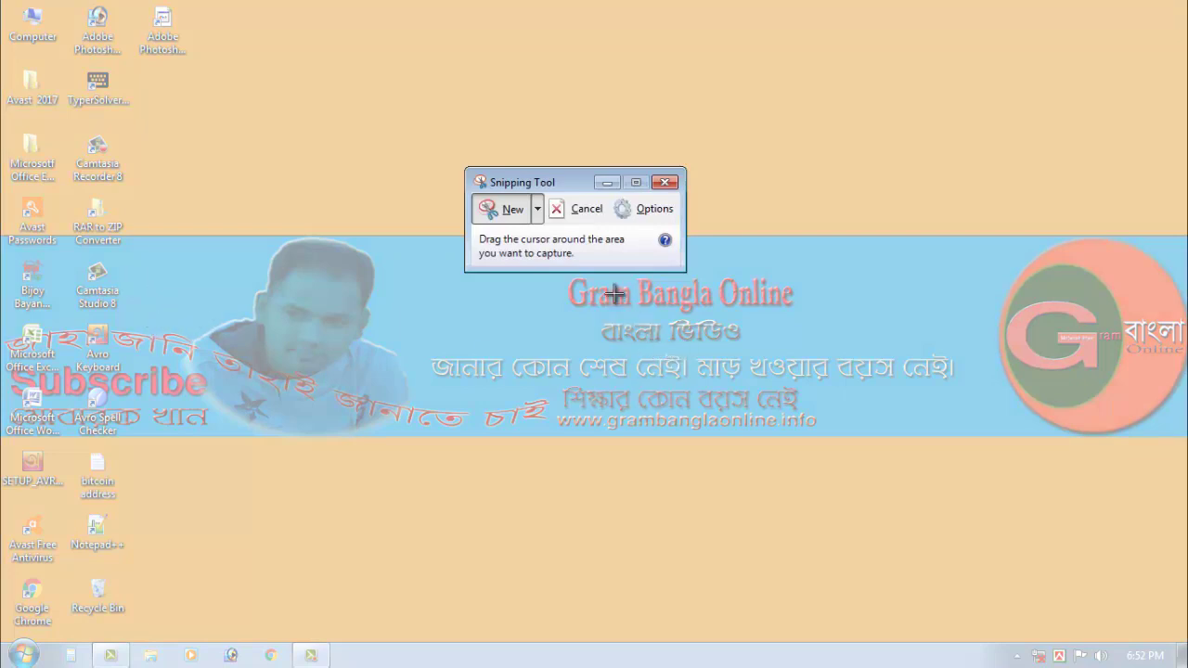
# Step: Display the available snip types and cancel the pending snip
pyautogui.click(537, 211)
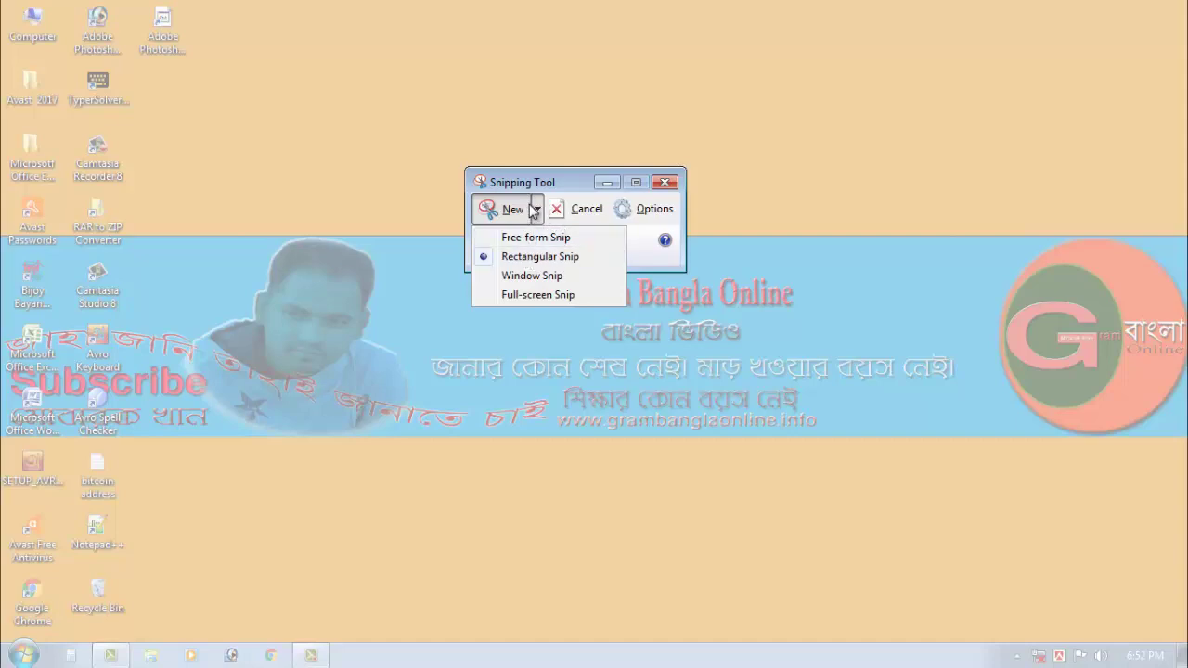
pyautogui.click(526, 210)
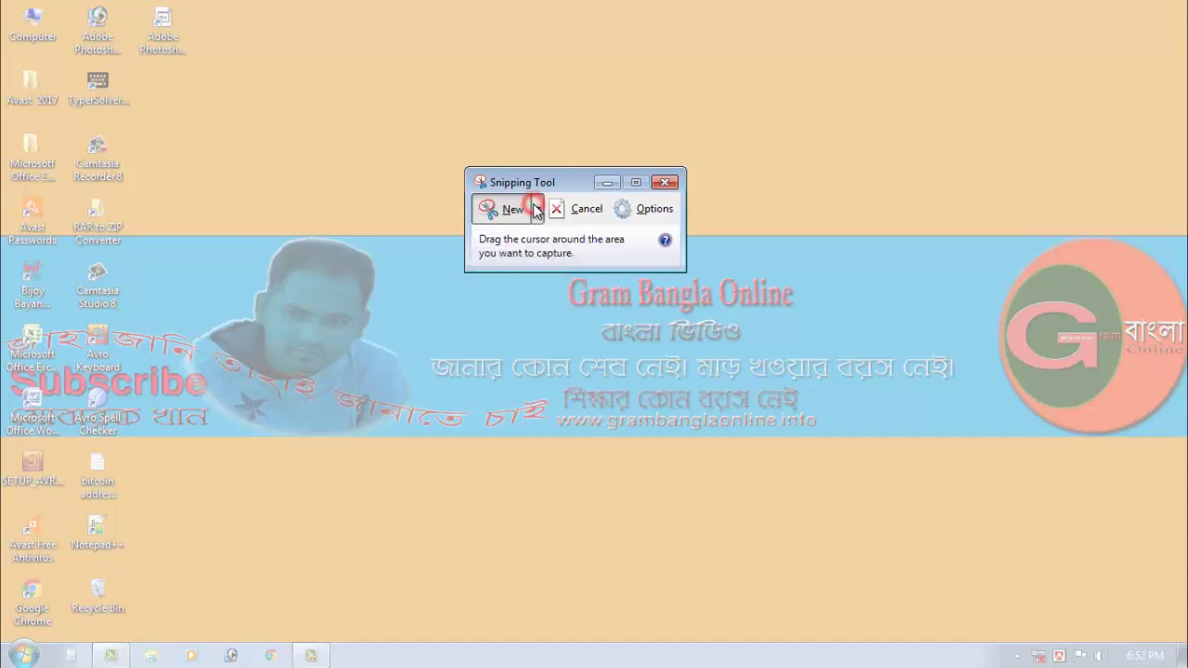
pyautogui.click(583, 209)
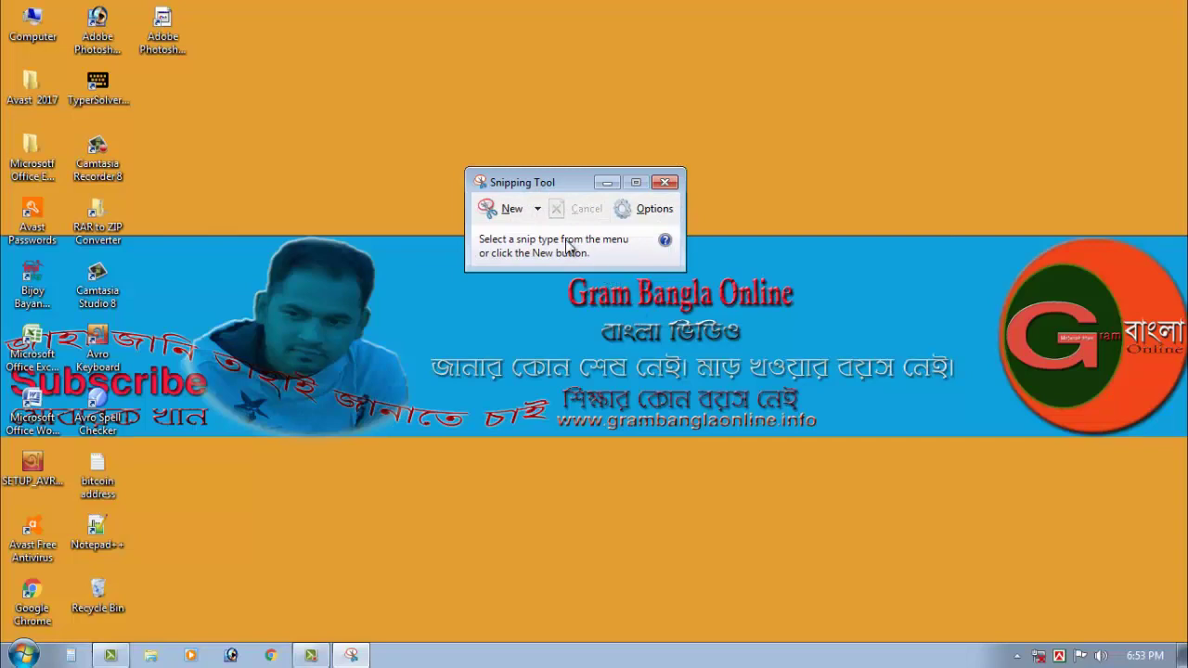
# Step: Capture a rectangular snip of the round Gram Bangla Online logo on the desktop banner and enlarge the Snipping Tool window
pyautogui.click(506, 212)
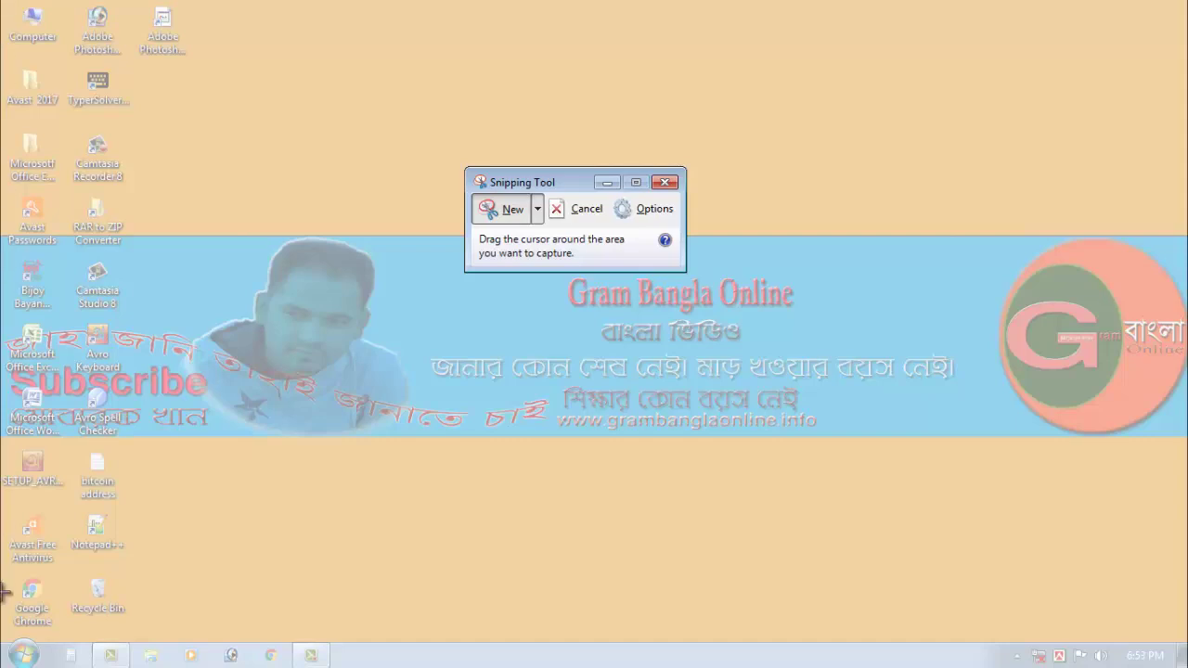
pyautogui.click(536, 209)
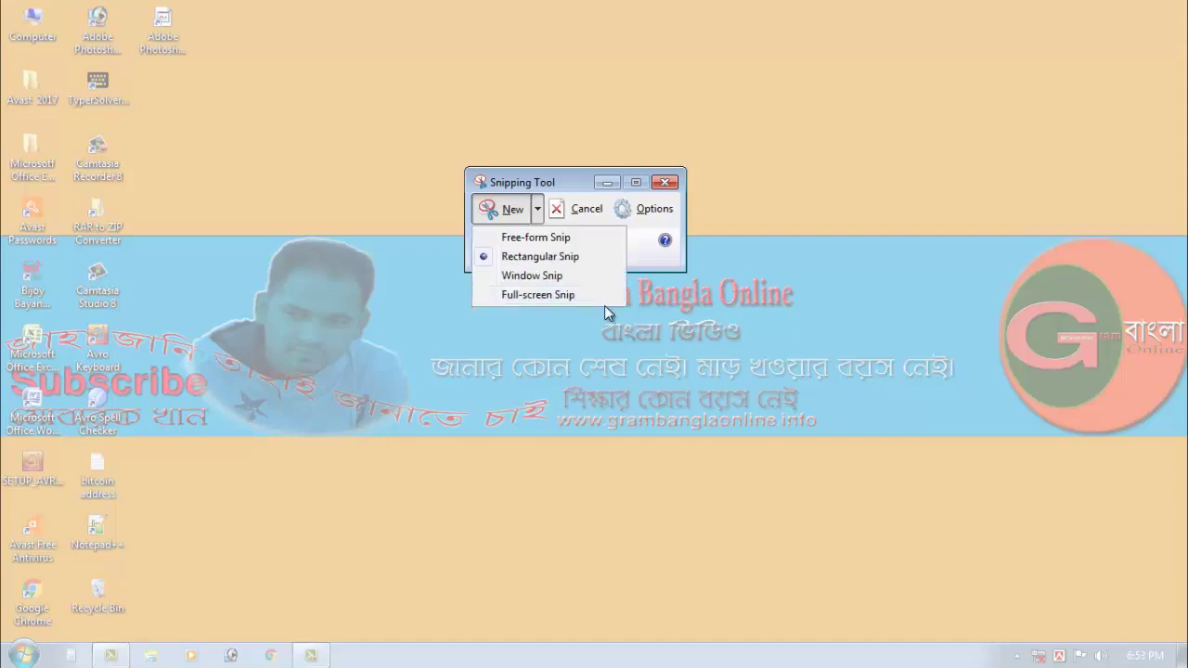
pyautogui.click(524, 212)
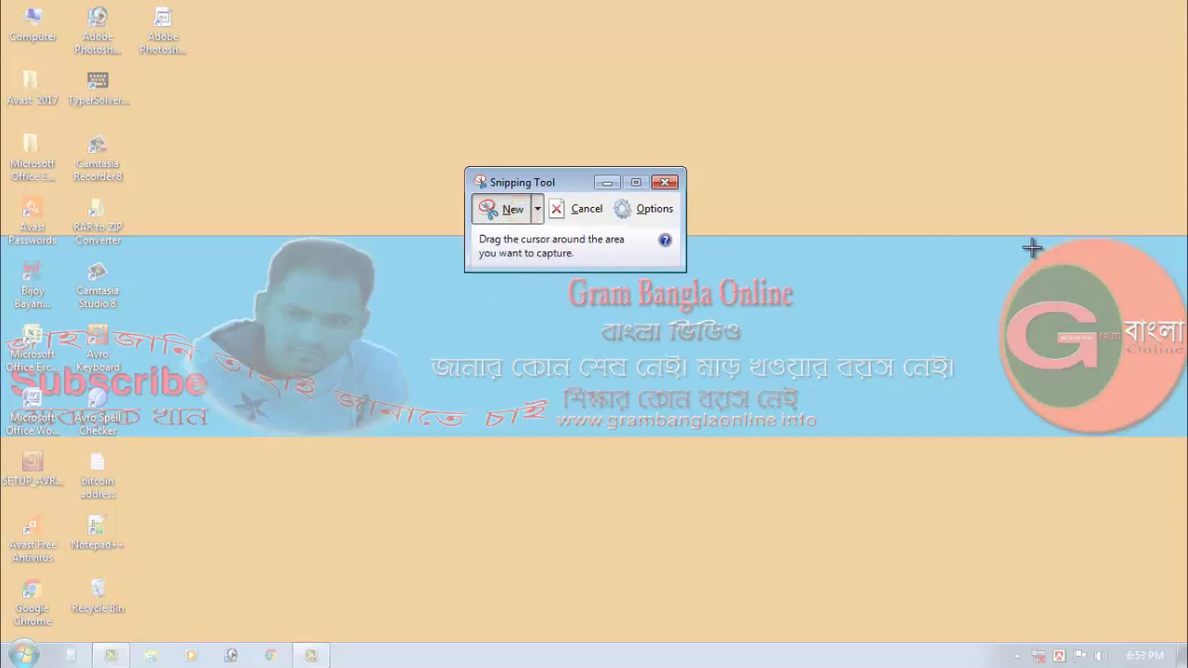
pyautogui.moveTo(991, 234); pyautogui.dragTo(1183, 435)
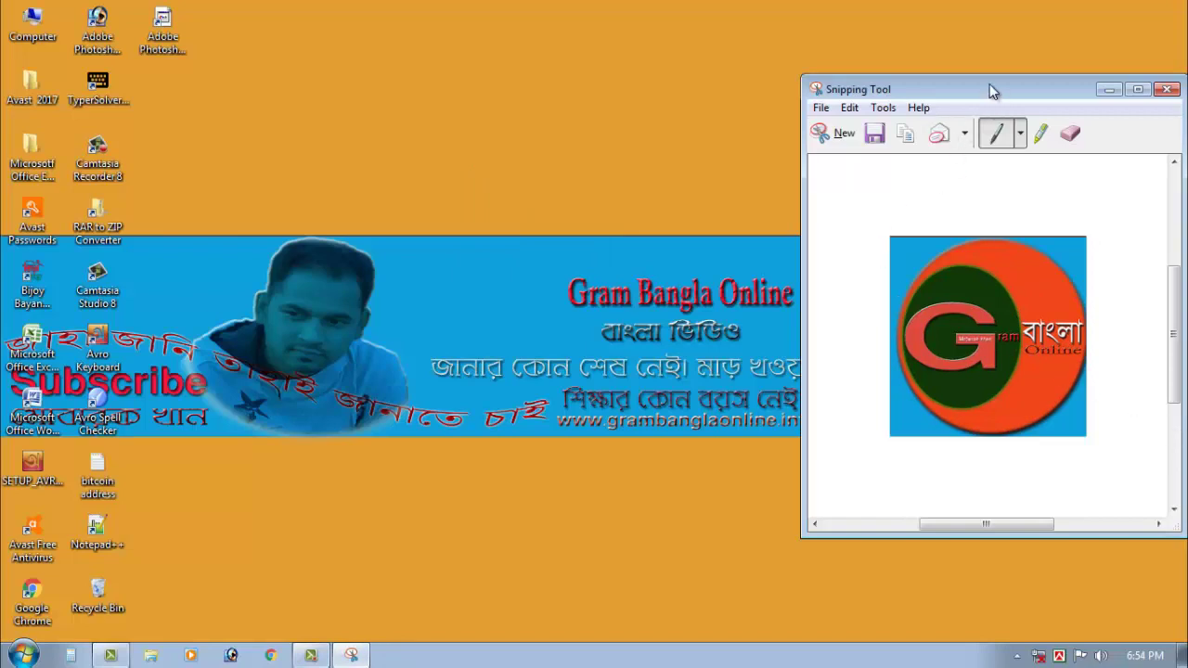
pyautogui.doubleClick(1083, 93)
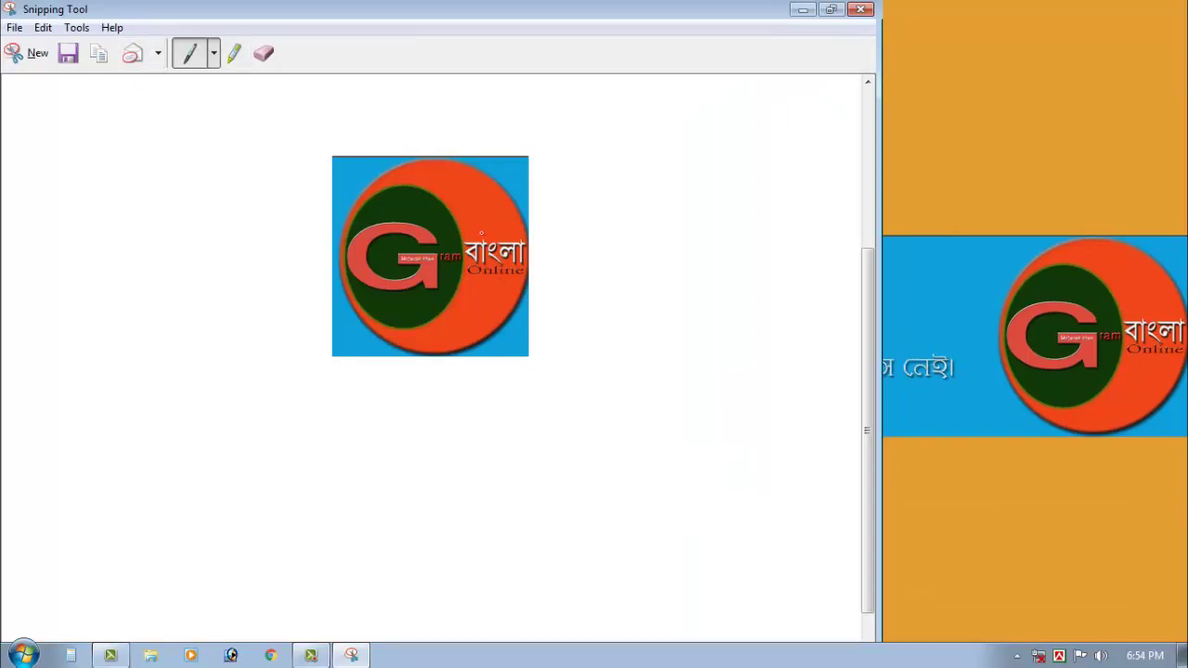
# Step: Mark the captured logo with the red pen and the yellow highlighter, and erase the marks
pyautogui.moveTo(482, 234)
pyautogui.mouseDown()
pyautogui.moveTo(464, 239)
pyautogui.moveTo(461, 275)
pyautogui.mouseUp()
pyautogui.click(233, 53)
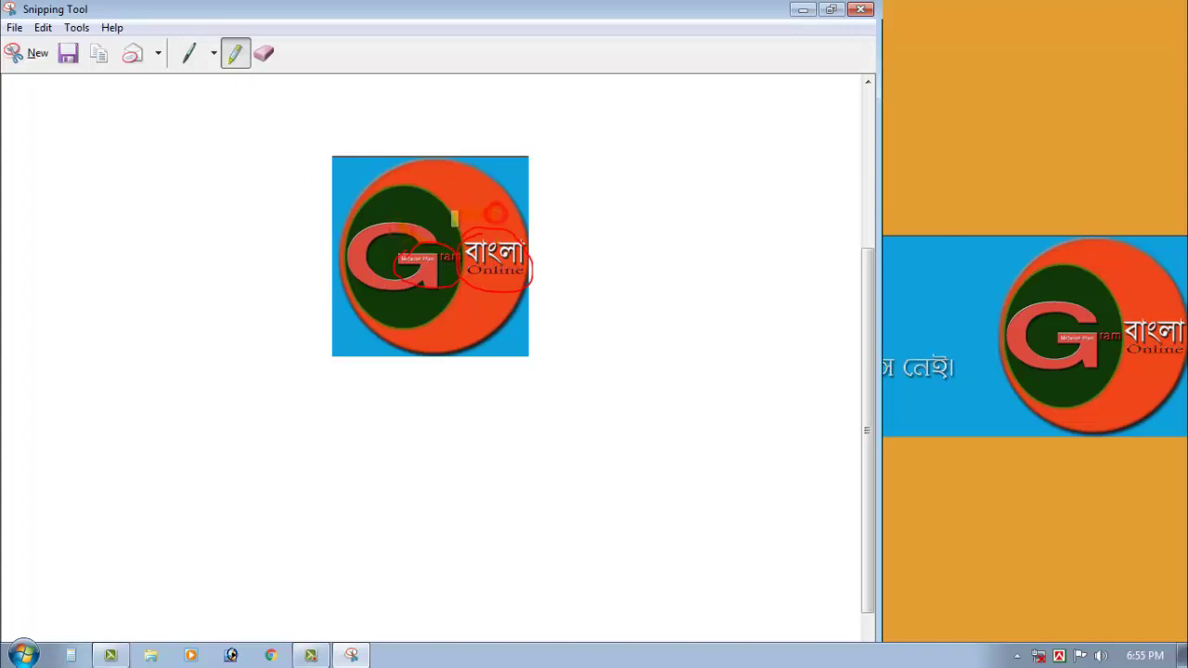
pyautogui.click(264, 52)
pyautogui.click(419, 250)
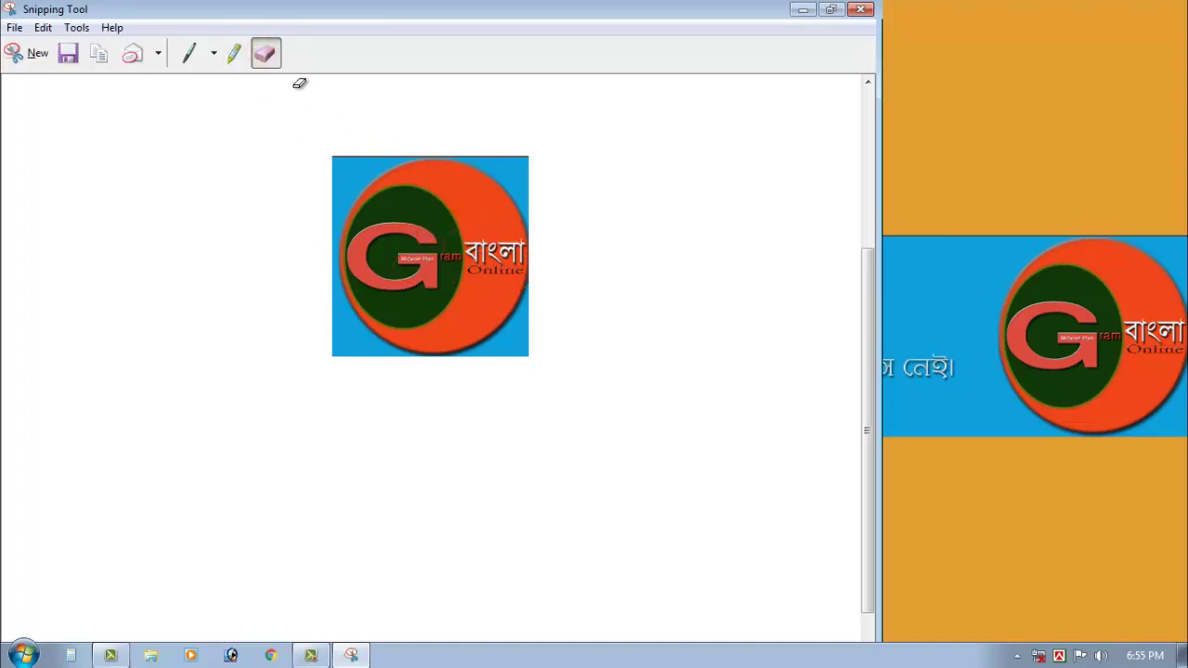
# Step: Mark the lettering and lower corner of the captured logo with the yellow highlighter
pyautogui.click(232, 52)
pyautogui.hotkey('alt', 'F4')
pyautogui.click(601, 260)
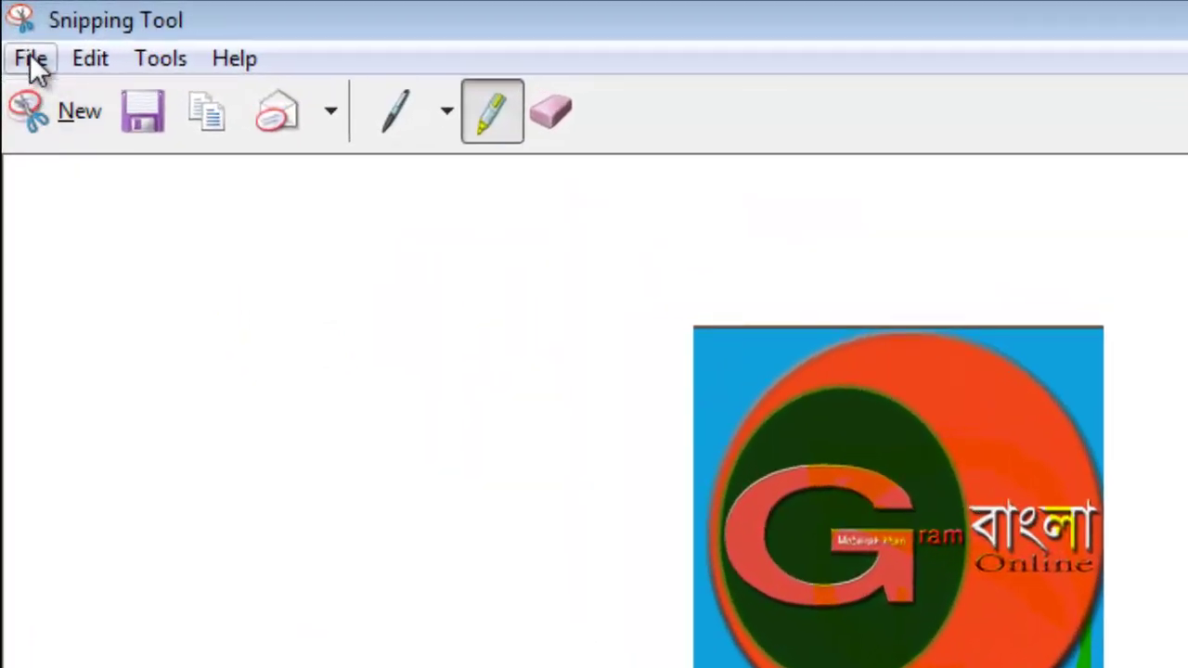
# Step: Review the snip's file and edit commands, and open the save dialog and close it without saving
pyautogui.click(30, 59)
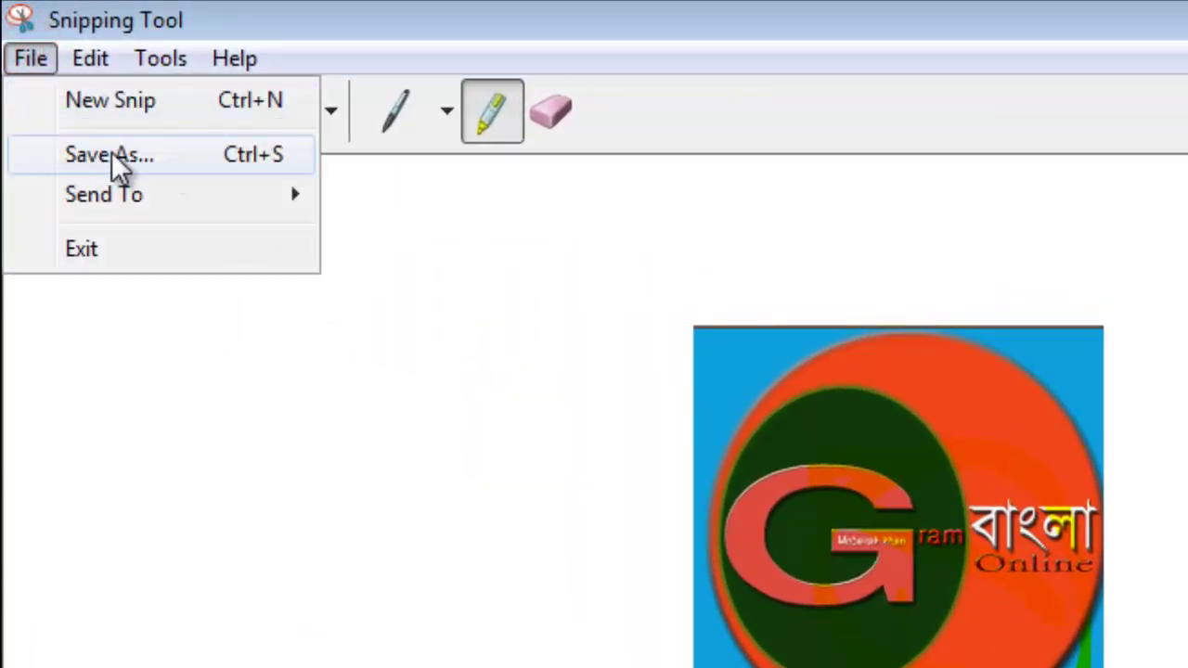
pyautogui.moveTo(111, 196)
pyautogui.moveTo(70, 56)
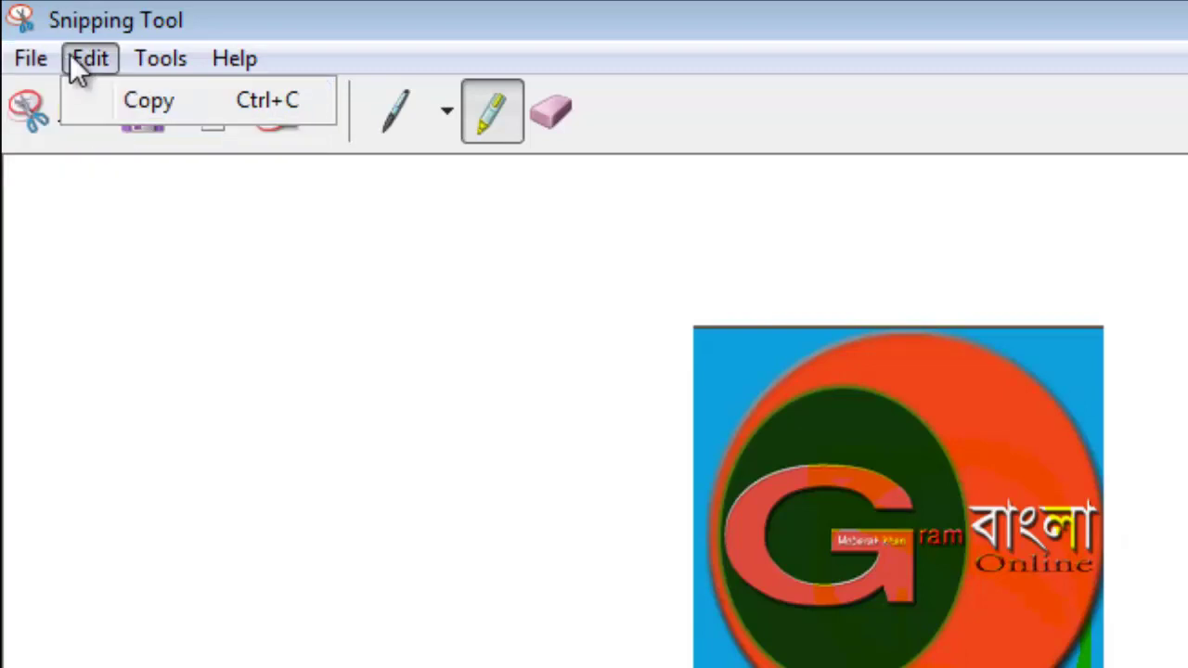
pyautogui.click(161, 63)
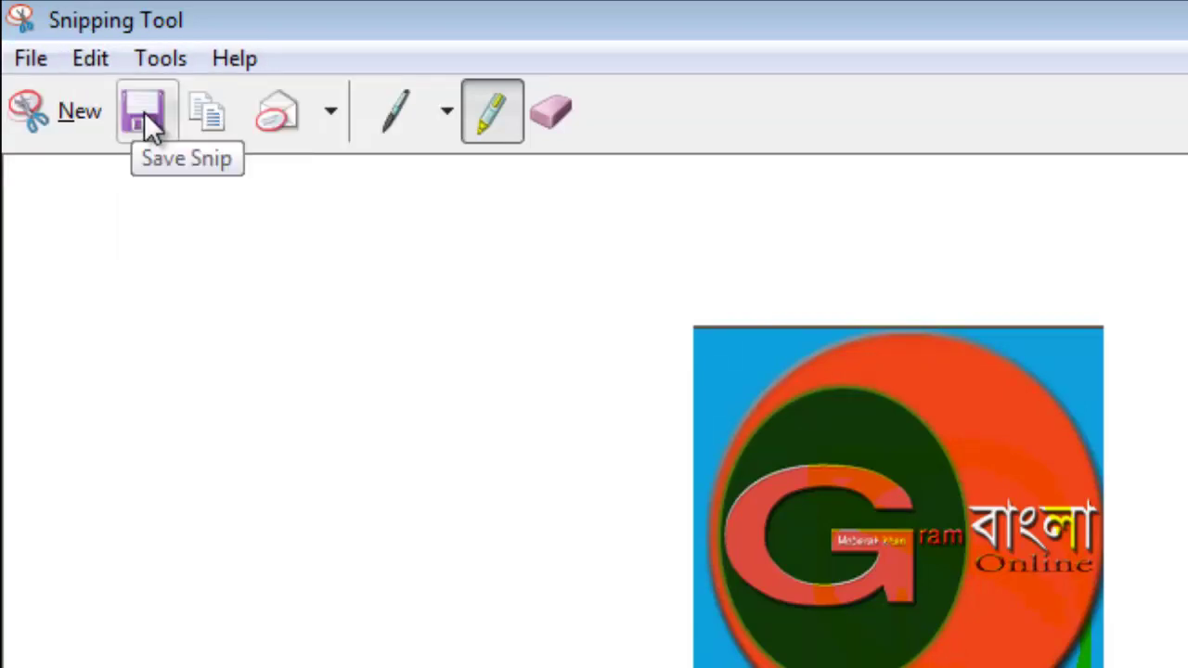
pyautogui.click(144, 118)
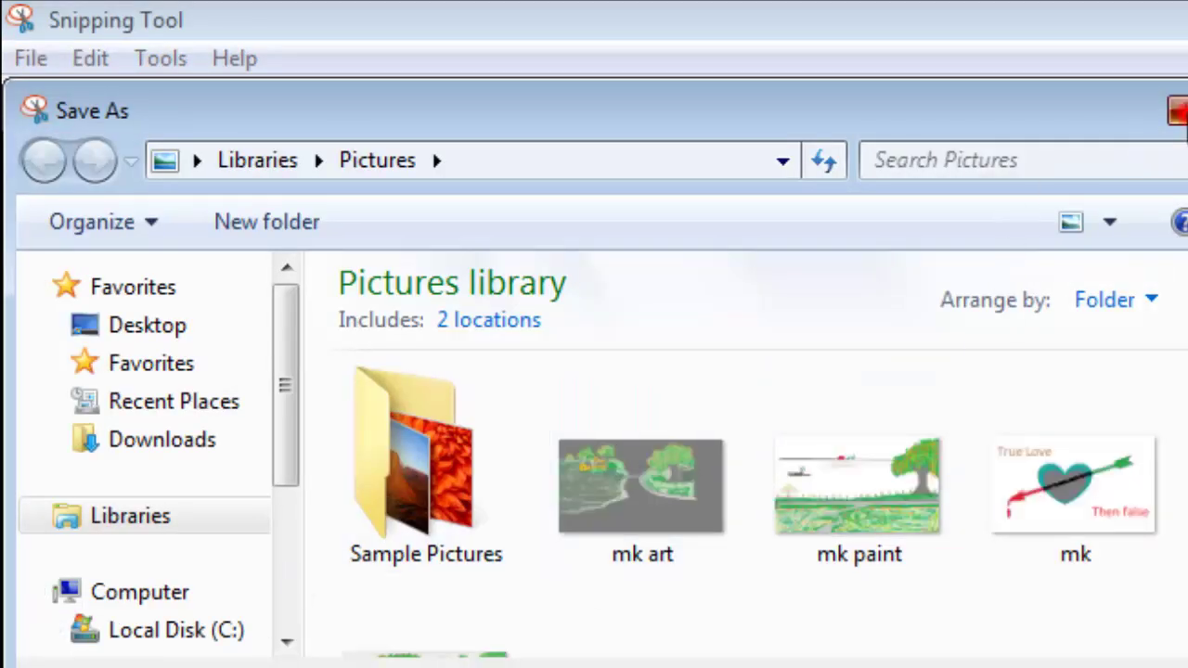
pyautogui.click(1177, 111)
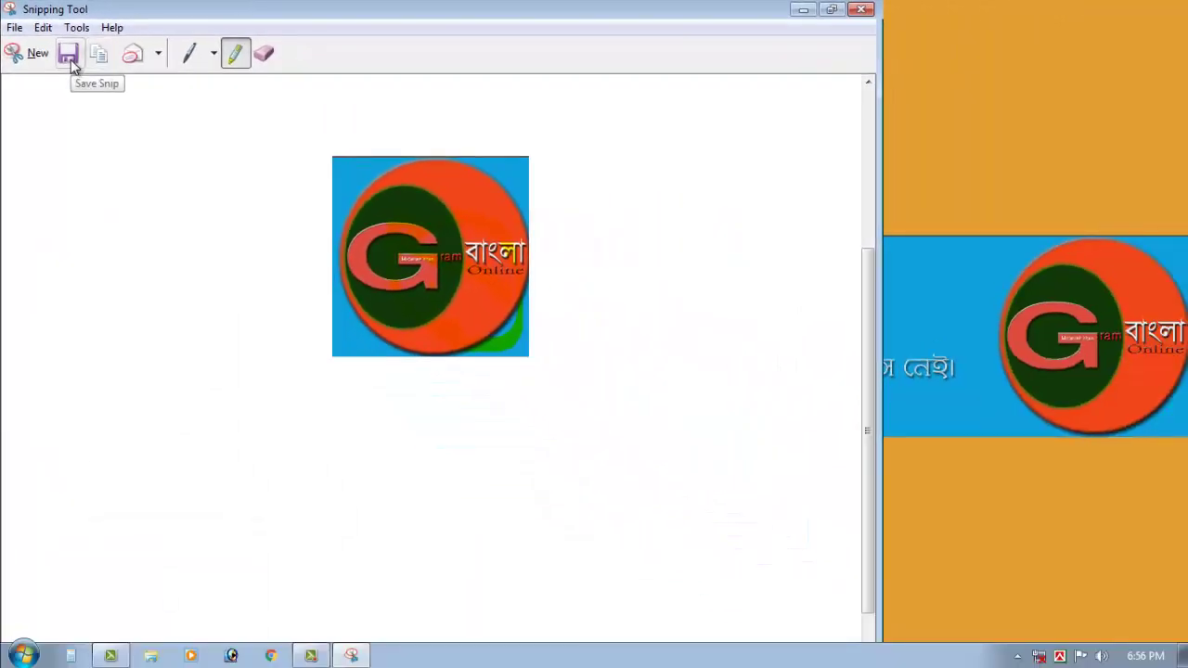
# Step: Move the Snipping Tool window clear of the banner and capture a rectangular snip of the Gram Bangla Online heading and the line below it
pyautogui.click(14, 57)
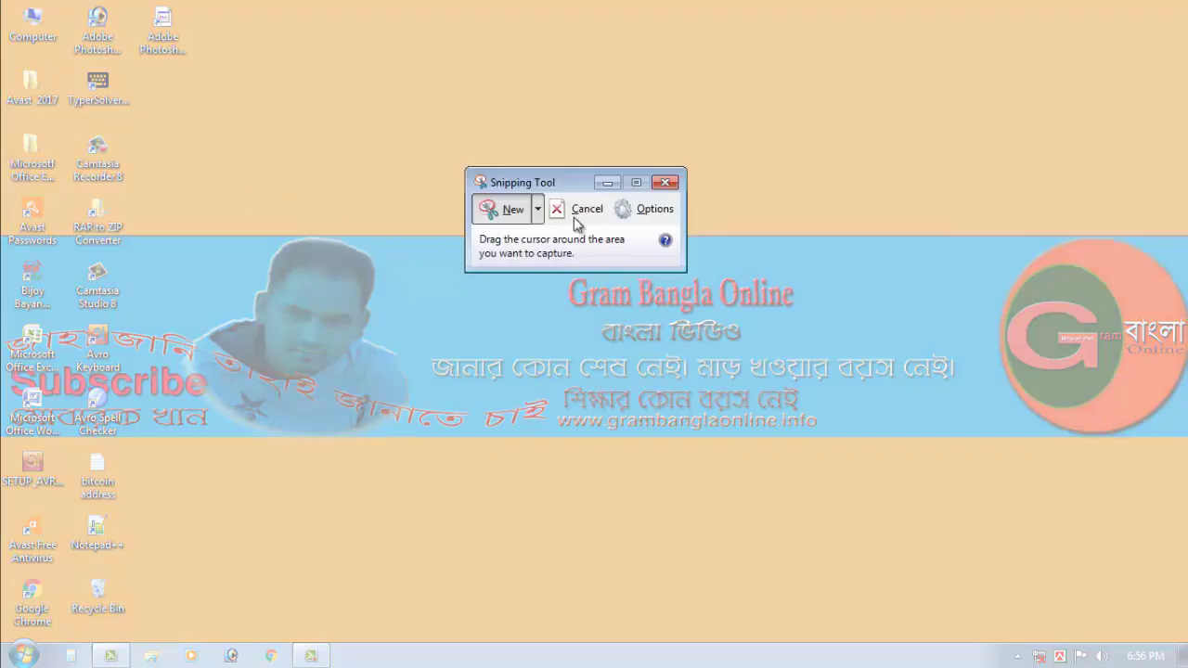
pyautogui.press('Escape')
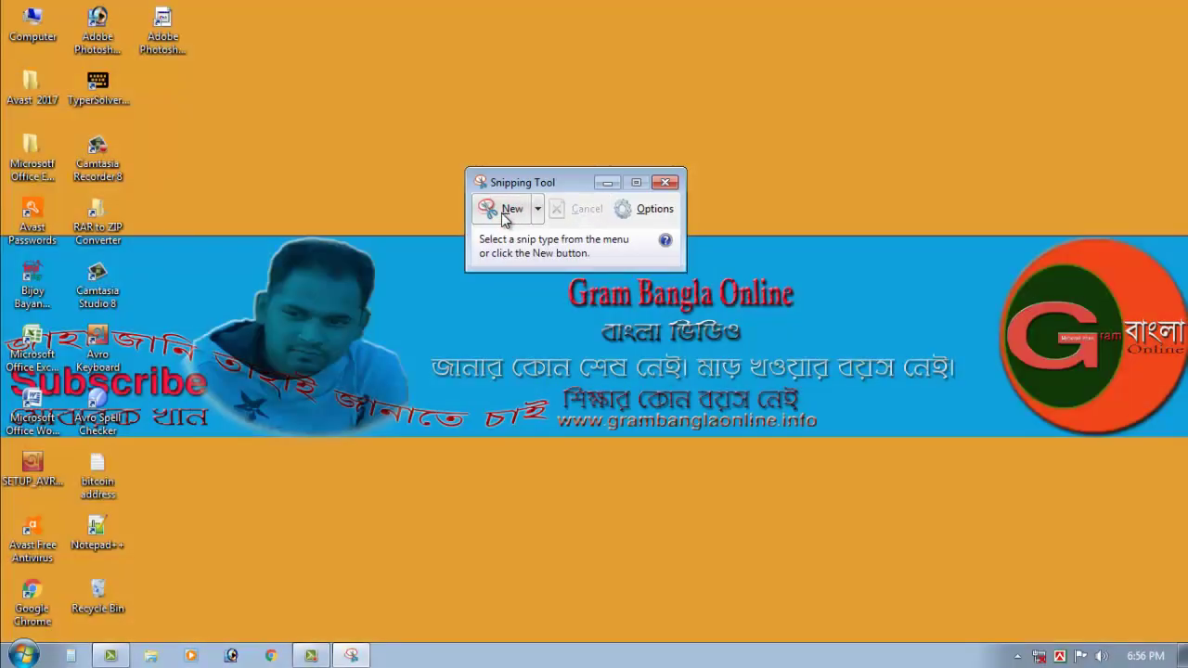
pyautogui.click(506, 213)
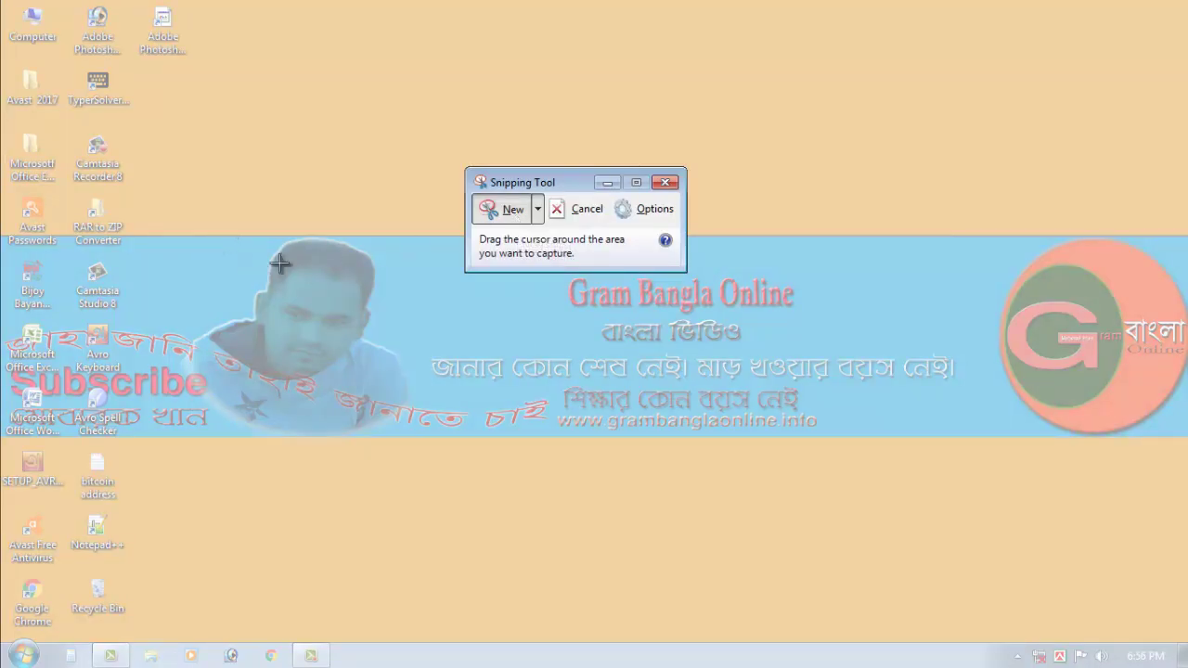
pyautogui.moveTo(554, 179); pyautogui.dragTo(1030, 11)
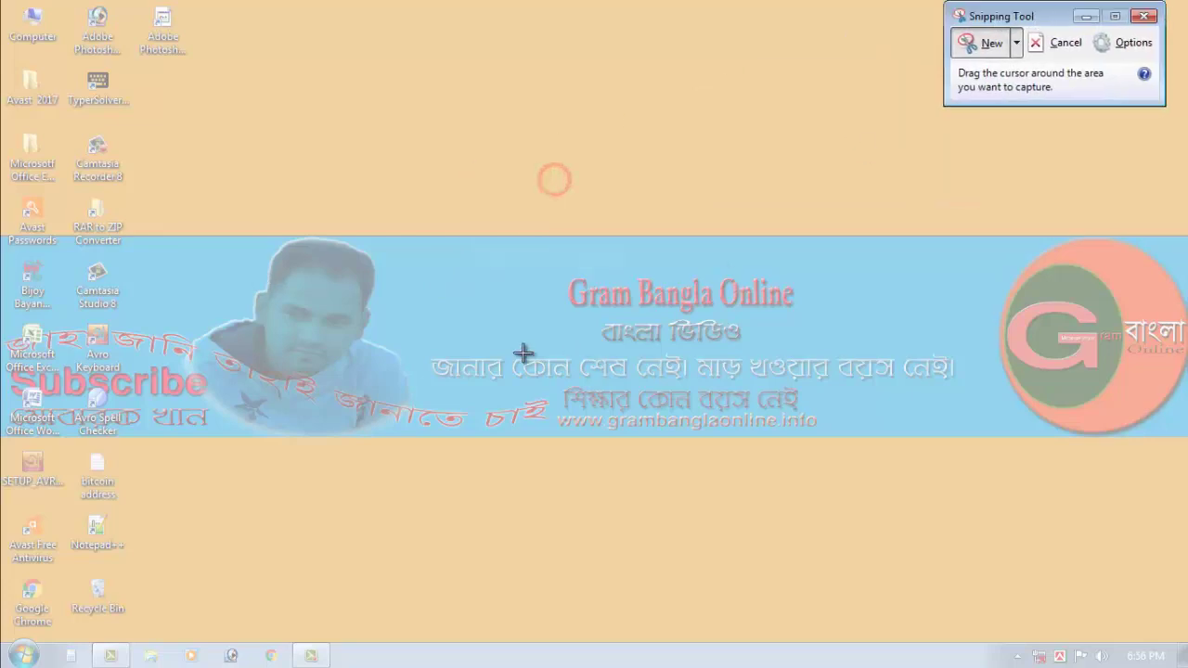
pyautogui.moveTo(538, 243); pyautogui.dragTo(820, 350)
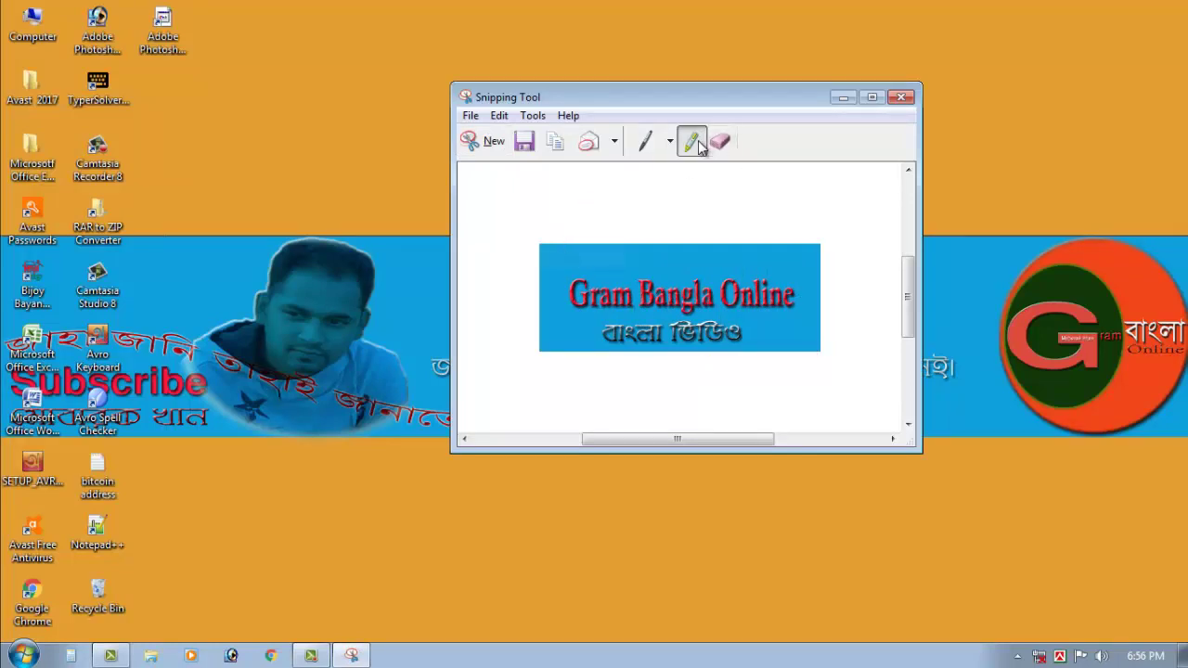
# Step: Cover the captured heading text with the yellow highlighter and close the Snipping Tool without saving the snip
pyautogui.moveTo(565, 272)
pyautogui.mouseDown()
pyautogui.moveTo(733, 320)
pyautogui.moveTo(793, 283)
pyautogui.moveTo(580, 276)
pyautogui.moveTo(557, 311)
pyautogui.moveTo(664, 350)
pyautogui.moveTo(759, 330)
pyautogui.moveTo(594, 330)
pyautogui.mouseUp()
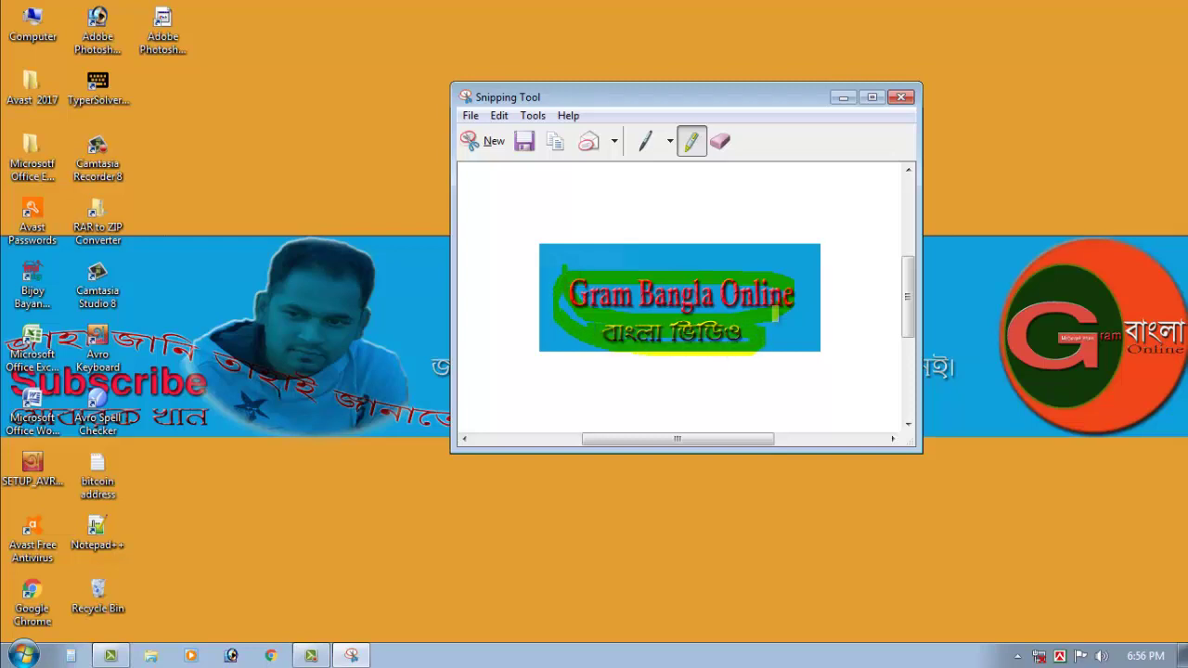
pyautogui.moveTo(774, 313)
pyautogui.mouseDown()
pyautogui.moveTo(575, 292)
pyautogui.moveTo(790, 295)
pyautogui.moveTo(580, 307)
pyautogui.moveTo(824, 288)
pyautogui.mouseUp()
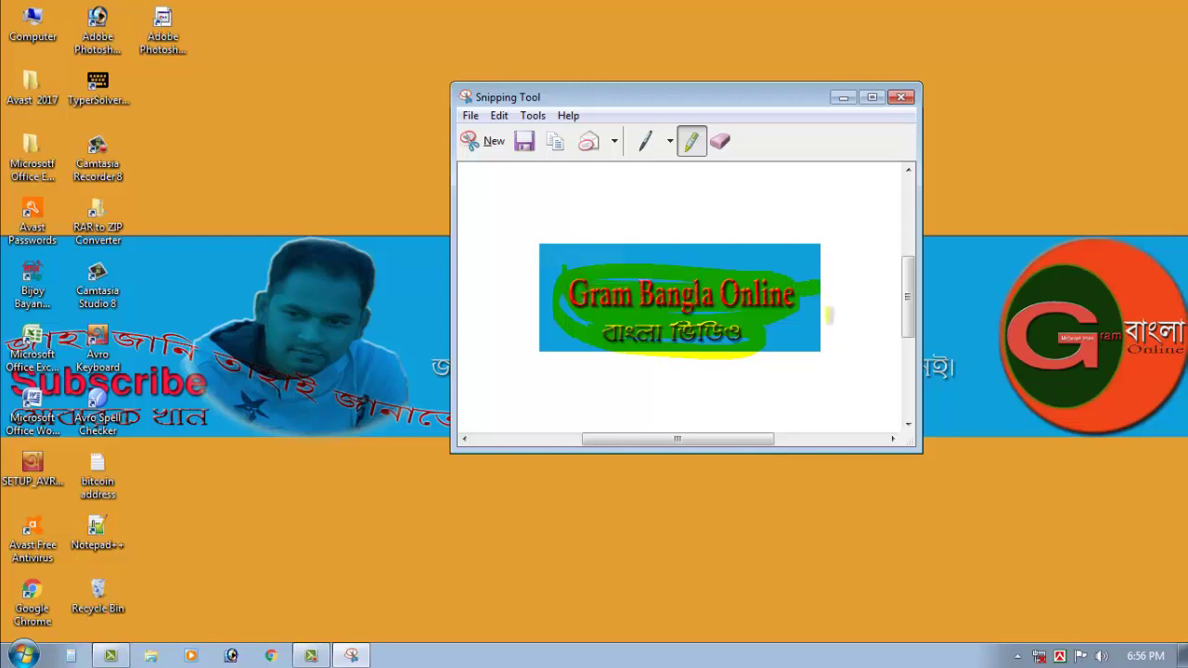
pyautogui.moveTo(767, 336); pyautogui.dragTo(629, 336)
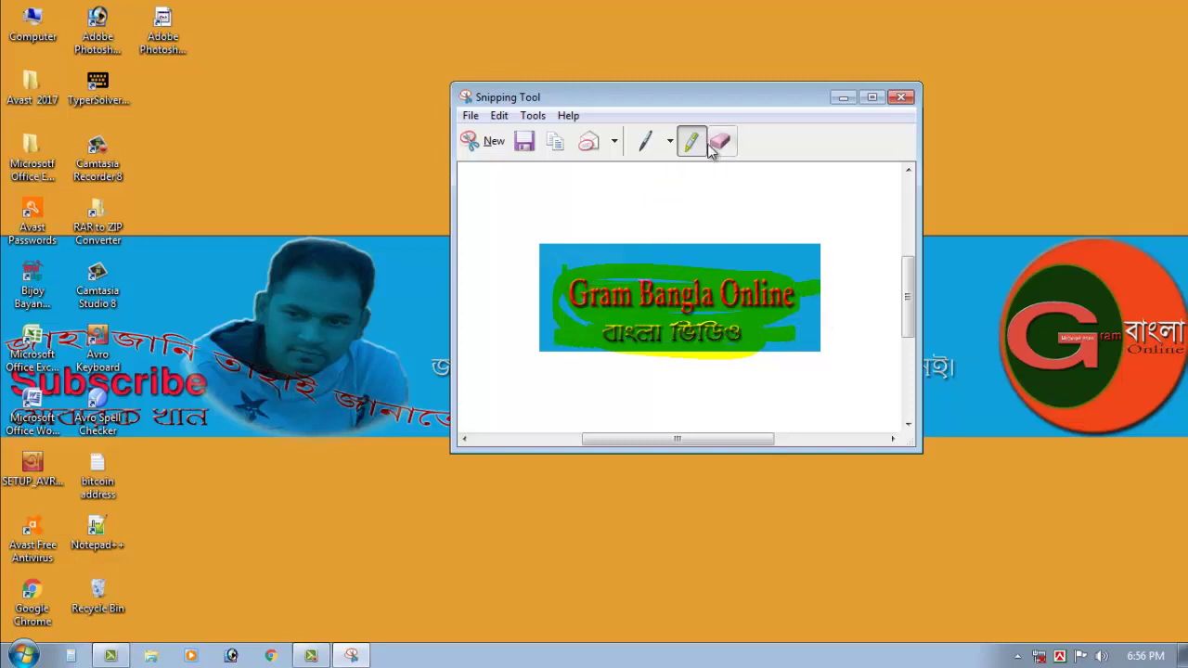
pyautogui.click(899, 99)
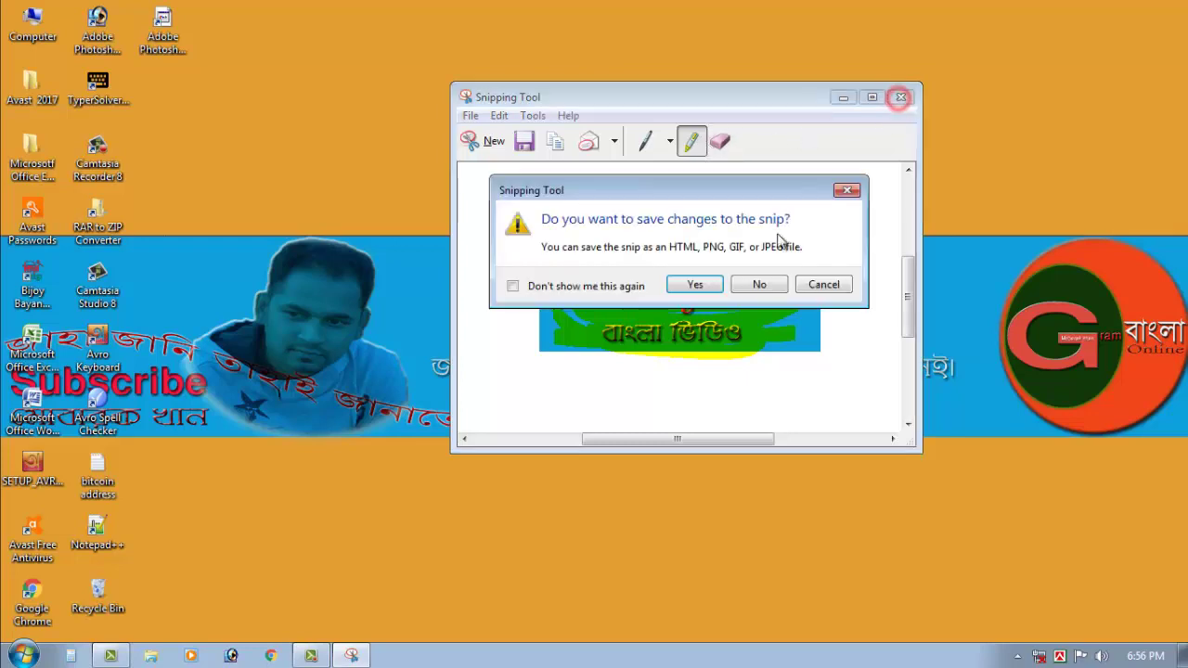
pyautogui.click(761, 284)
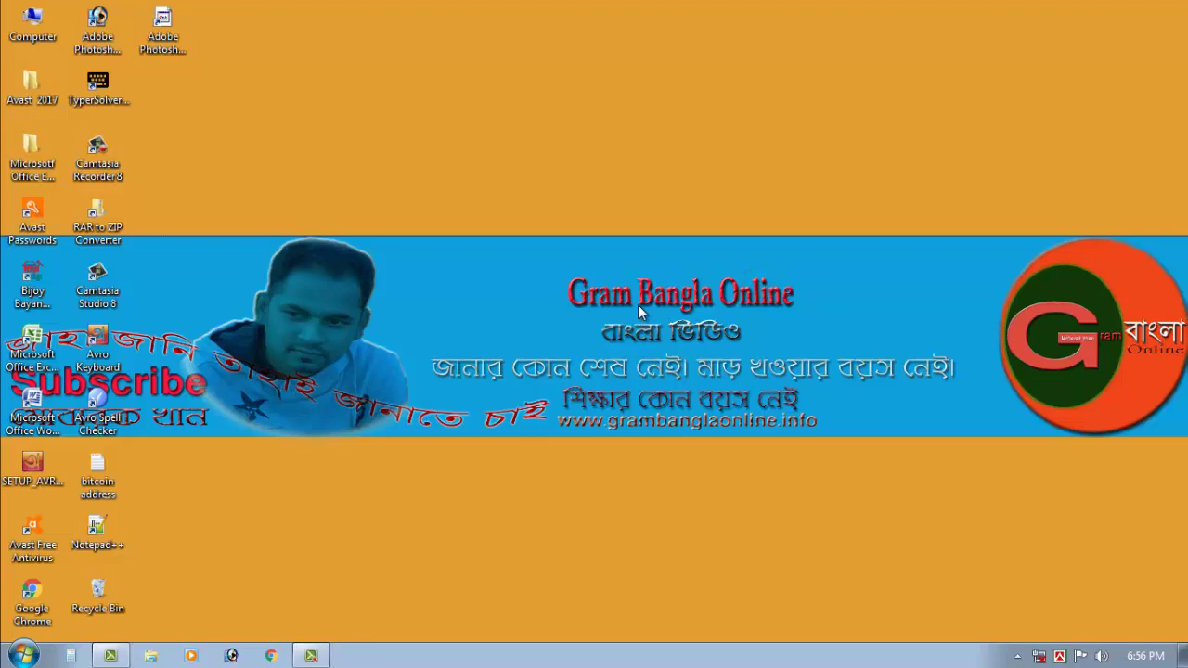
# Step: Open the Computer window, go to the Desktop folder and display its contents as small icons
pyautogui.doubleClick(33, 24)
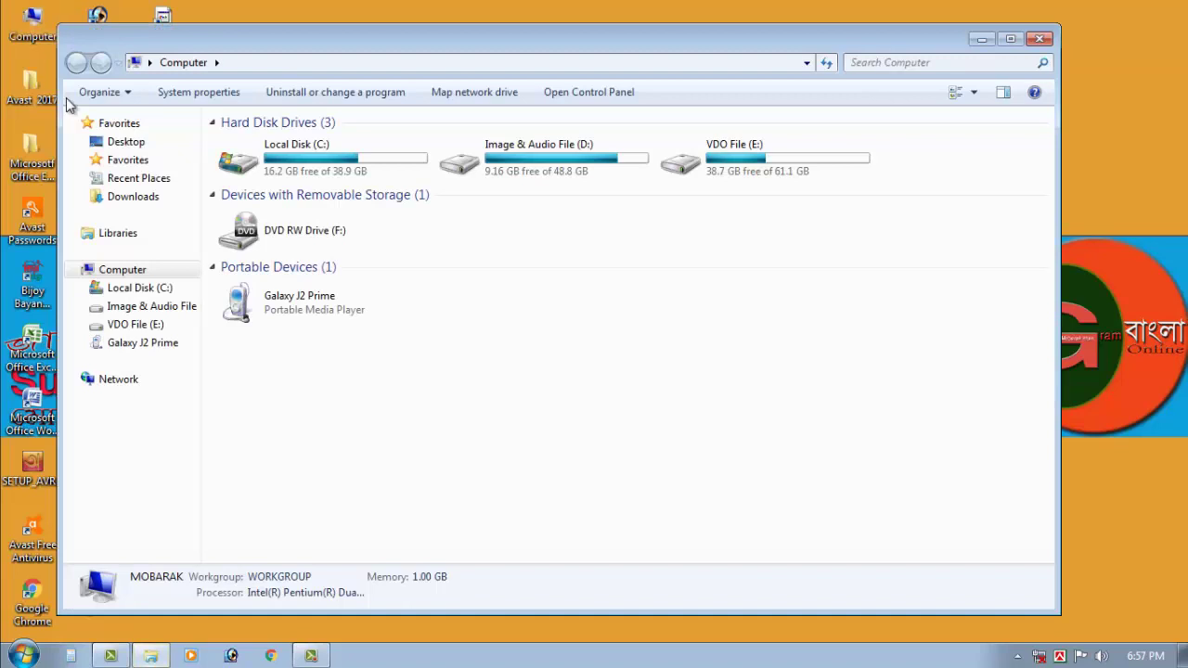
pyautogui.click(130, 146)
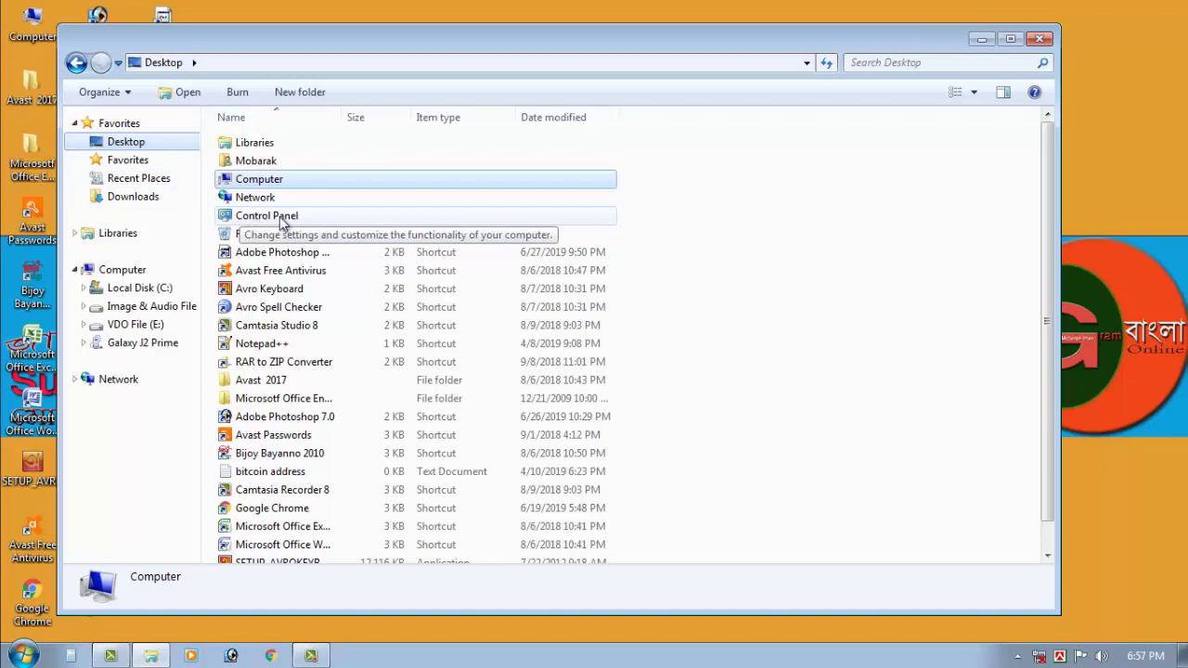
pyautogui.click(974, 93)
pyautogui.click(1030, 78)
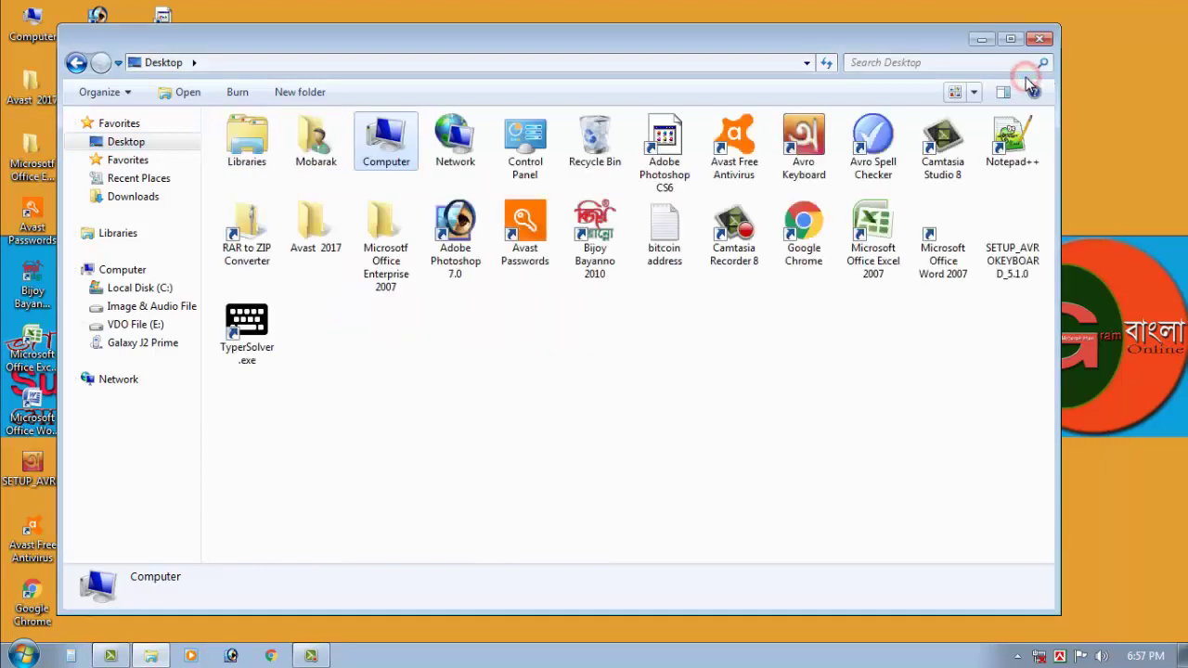
pyautogui.click(975, 93)
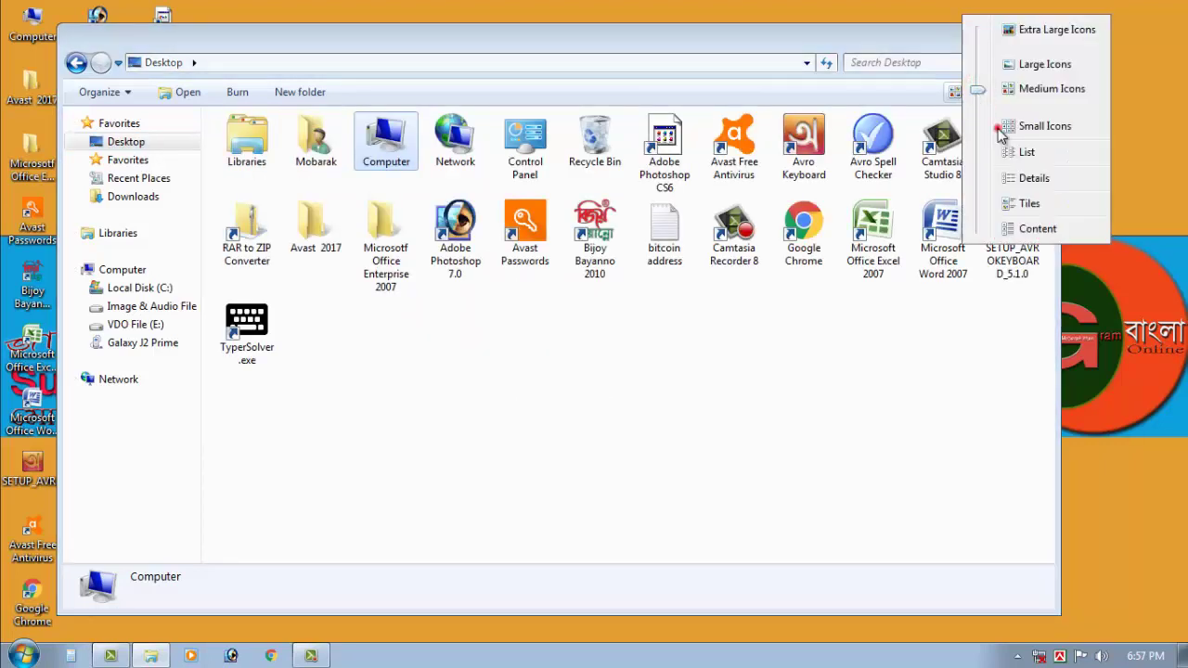
pyautogui.click(996, 126)
# Step: Open Control Panel from the Desktop folder and show the list of programs that can be uninstalled
pyautogui.click(252, 141)
pyautogui.doubleClick(253, 141)
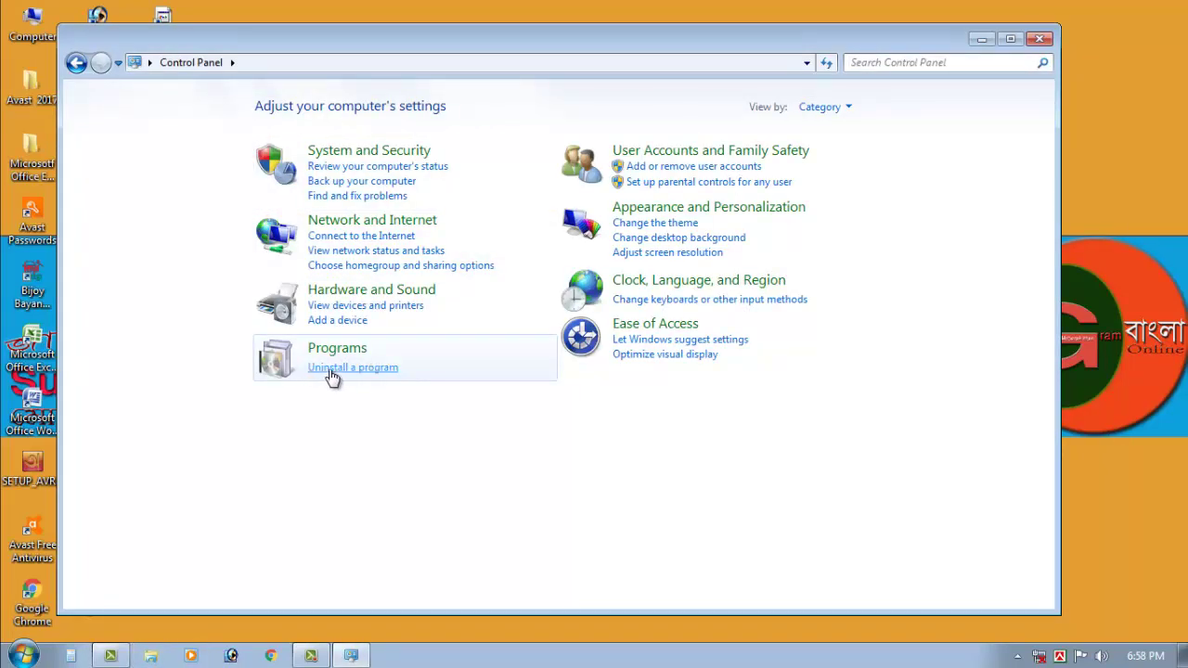
pyautogui.click(332, 368)
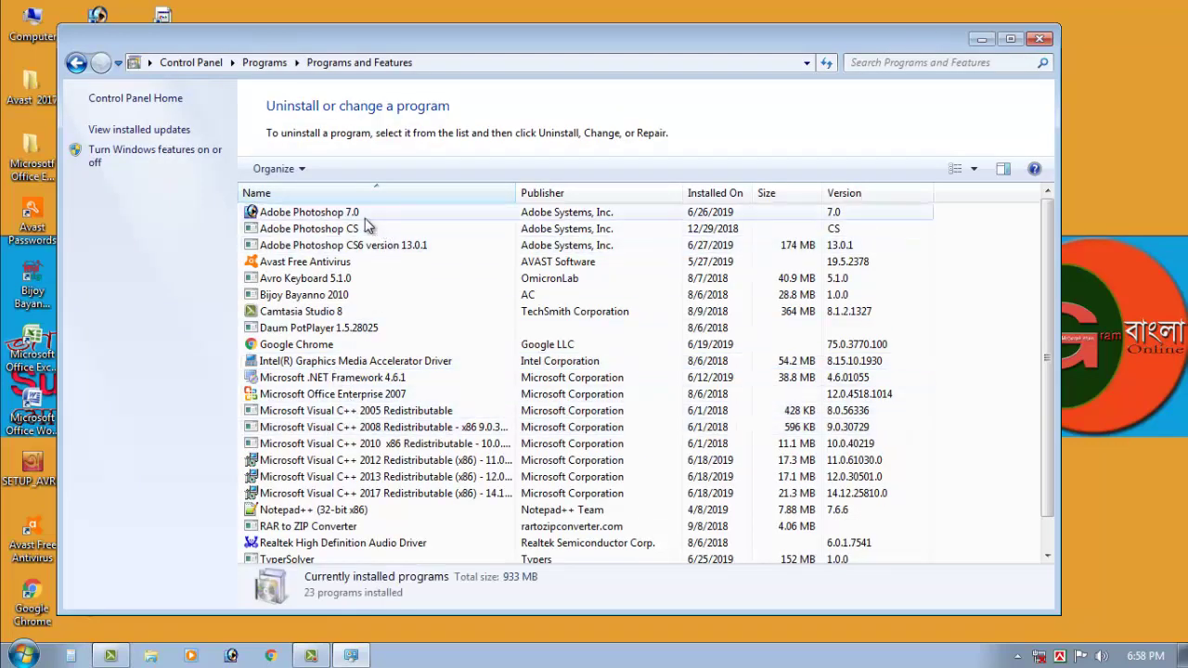
# Step: Look through the installed programs from beginning to end and select Adobe Photoshop 7.0
pyautogui.scroll(-1, 345, 436)
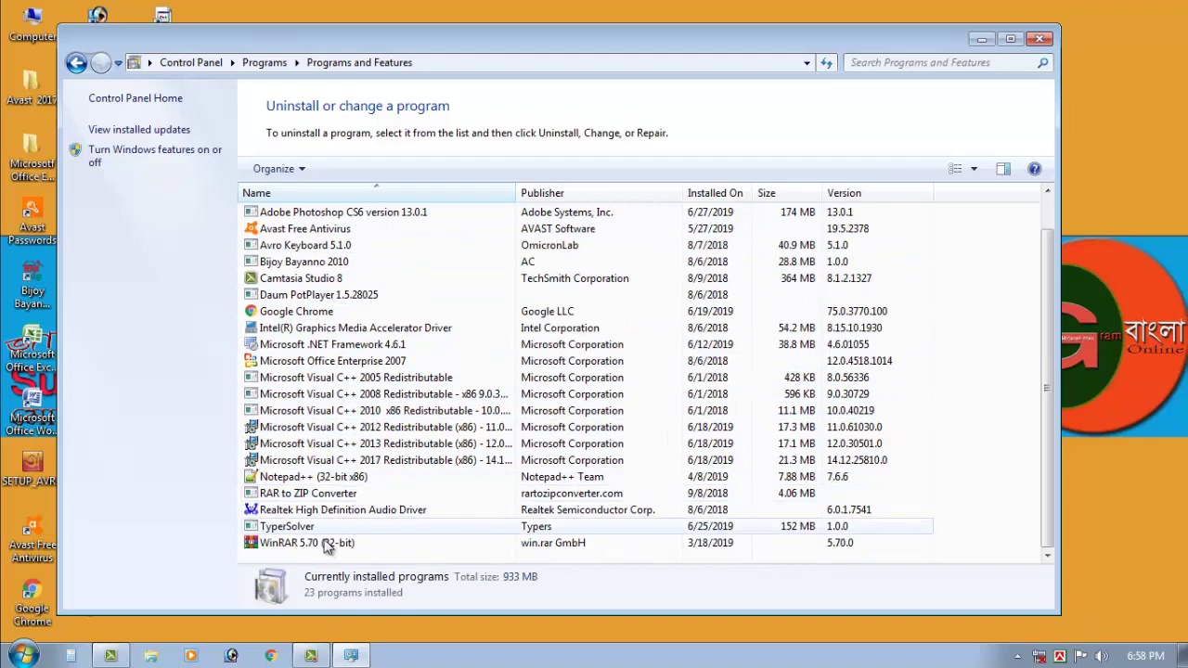
pyautogui.scroll(1, 314, 391)
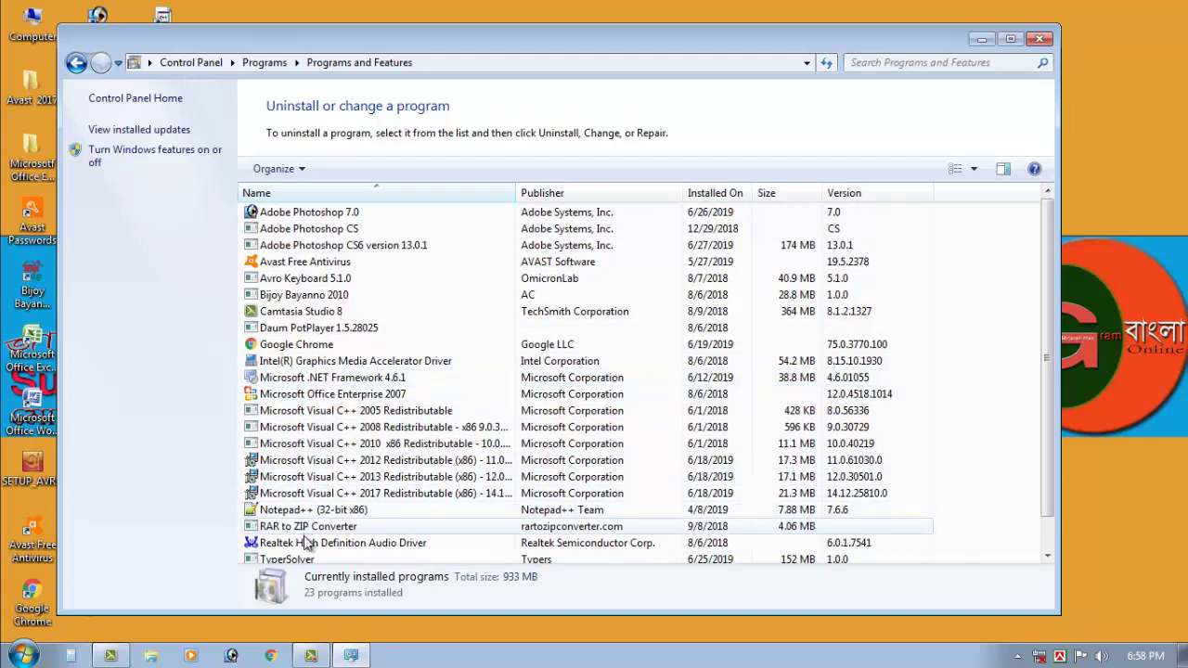
pyautogui.scroll(-1, 307, 539)
pyautogui.scroll(1, 307, 519)
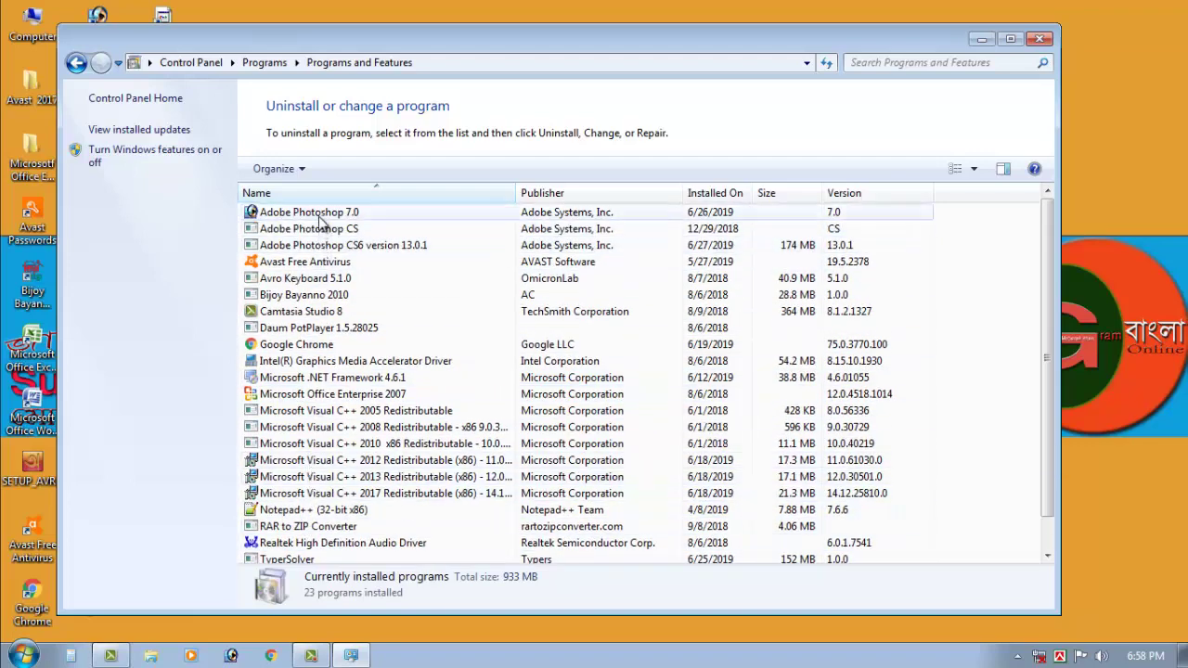
pyautogui.rightClick(391, 212)
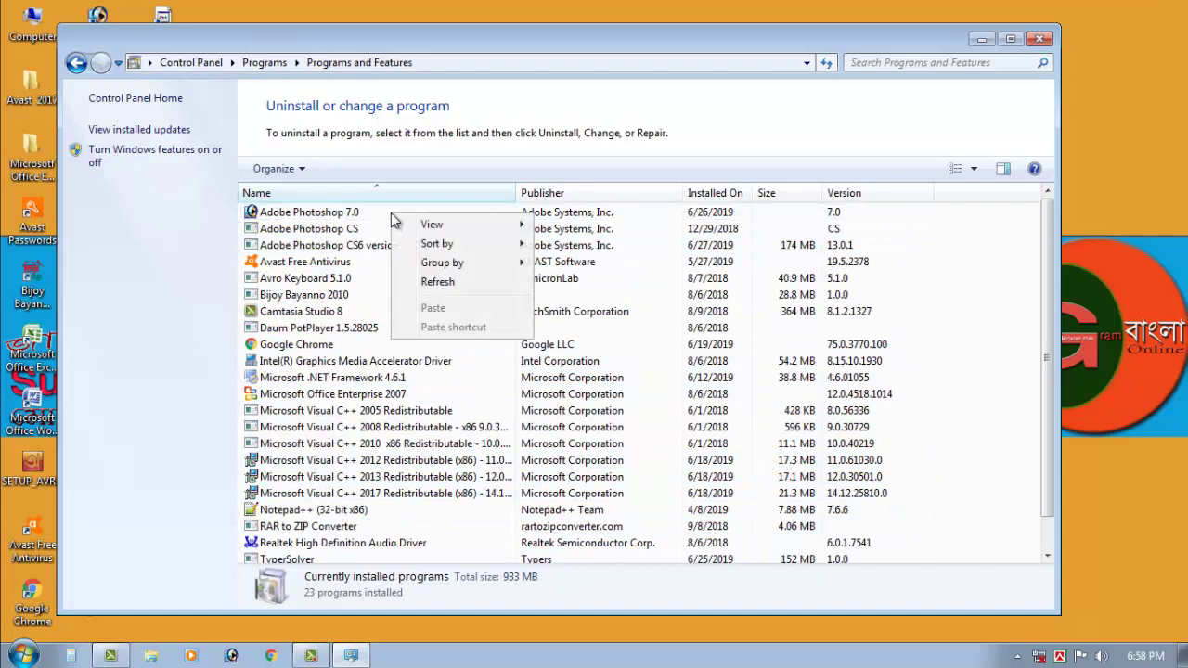
pyautogui.click(391, 214)
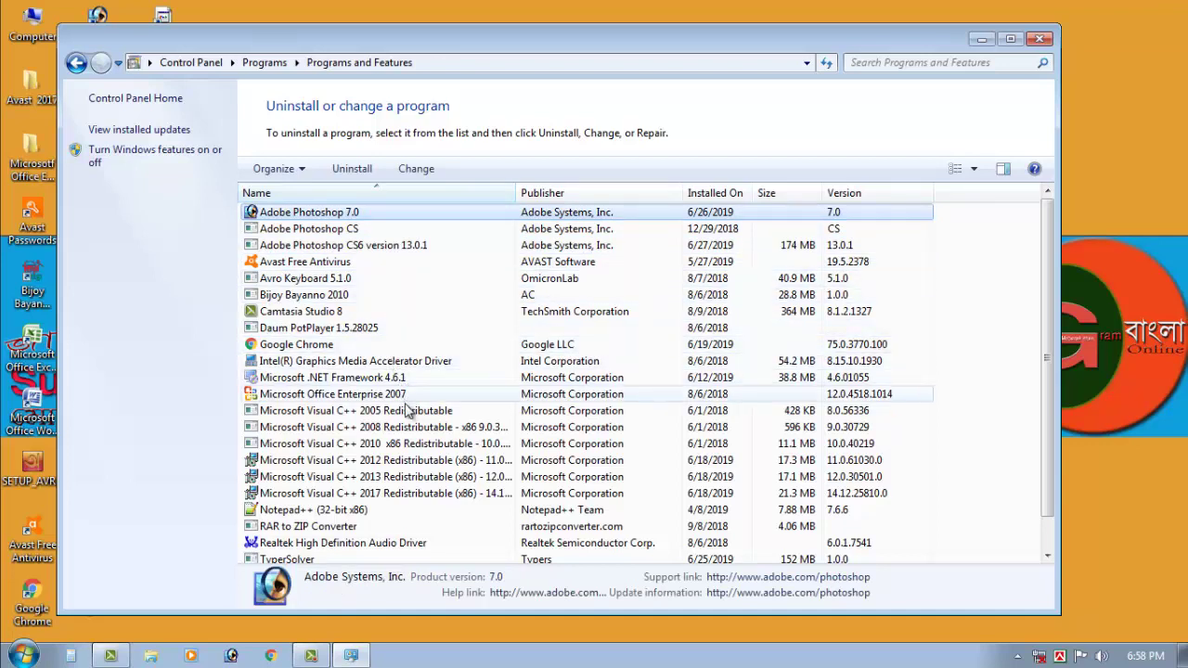
# Step: Start uninstalling Notepad++ (32-bit x86) from the installed programs
pyautogui.click(414, 516)
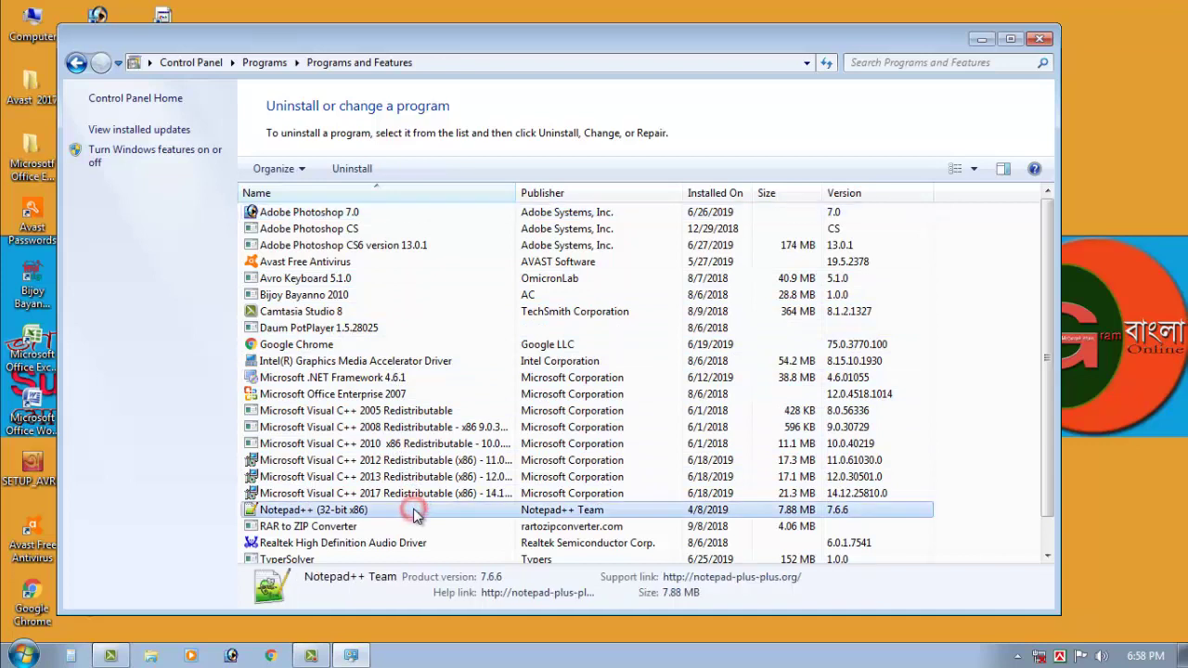
pyautogui.click(415, 516)
pyautogui.rightClick(415, 516)
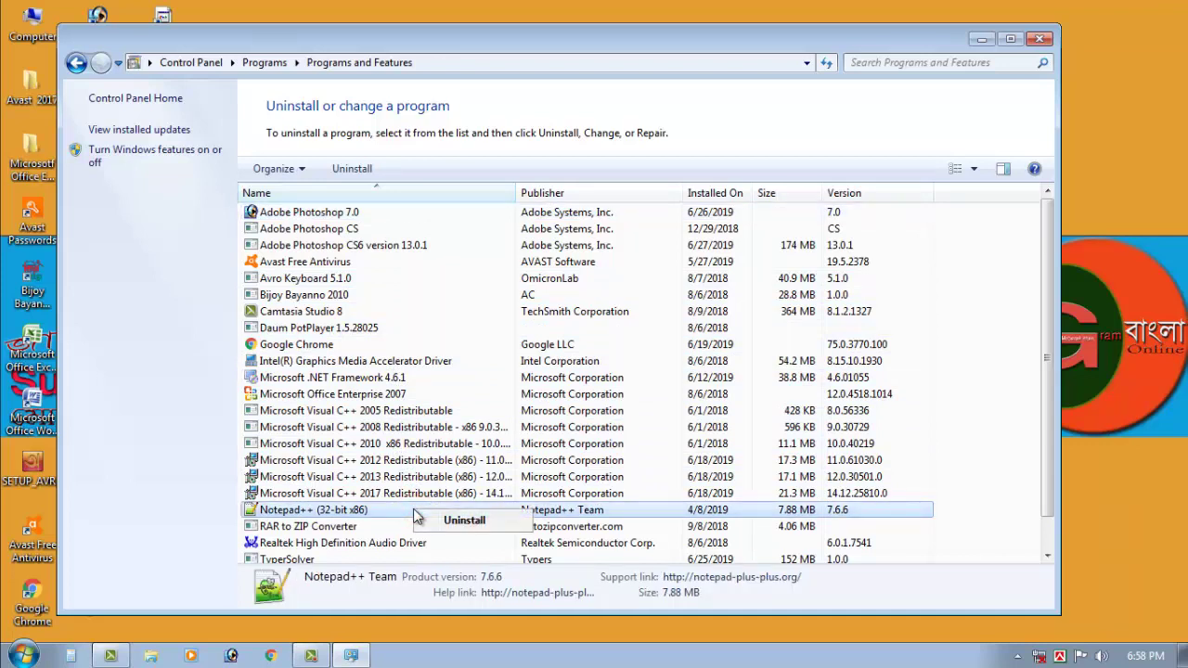
pyautogui.click(419, 518)
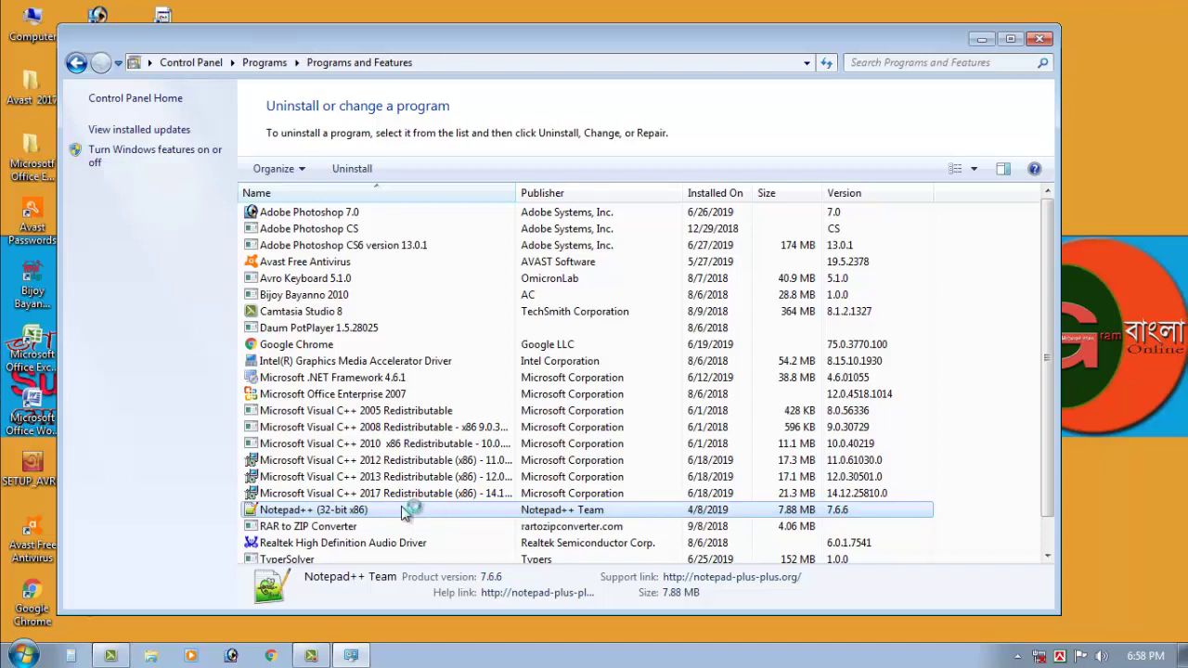
# Step: Display the available actions for Notepad++ and for Microsoft Visual C++ 2013 Redistributable (x86)
pyautogui.rightClick(403, 513)
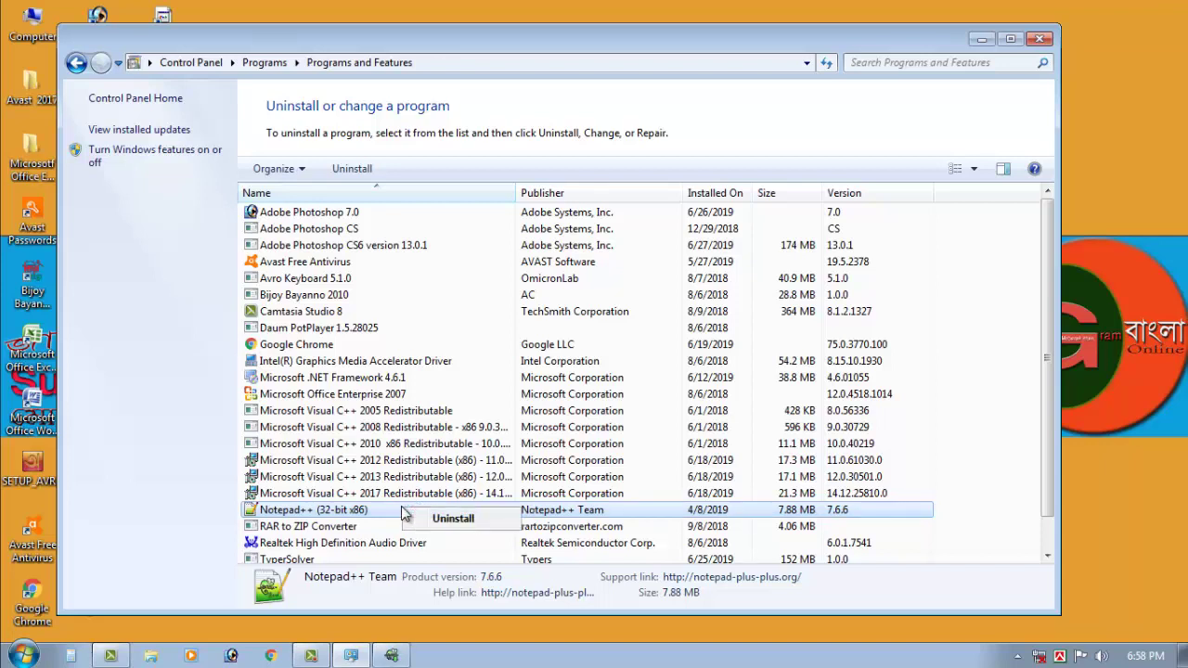
pyautogui.click(612, 481)
pyautogui.rightClick(611, 483)
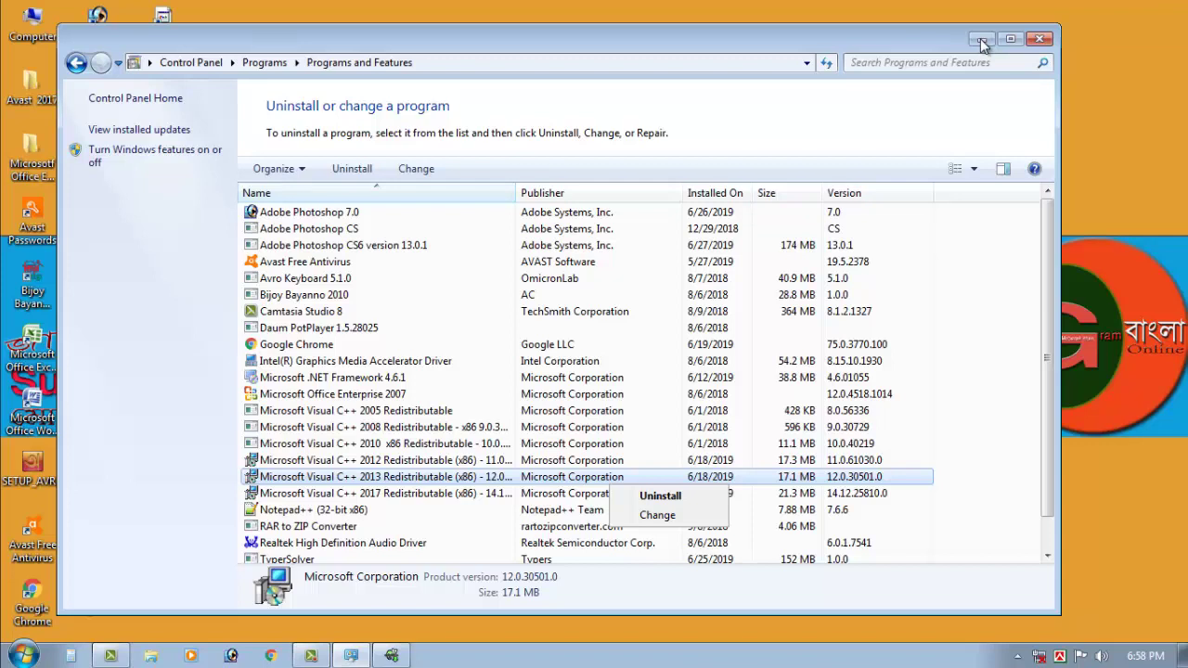
# Step: Go back through Control Panel and the Desktop folder to the Computer view
pyautogui.click(76, 63)
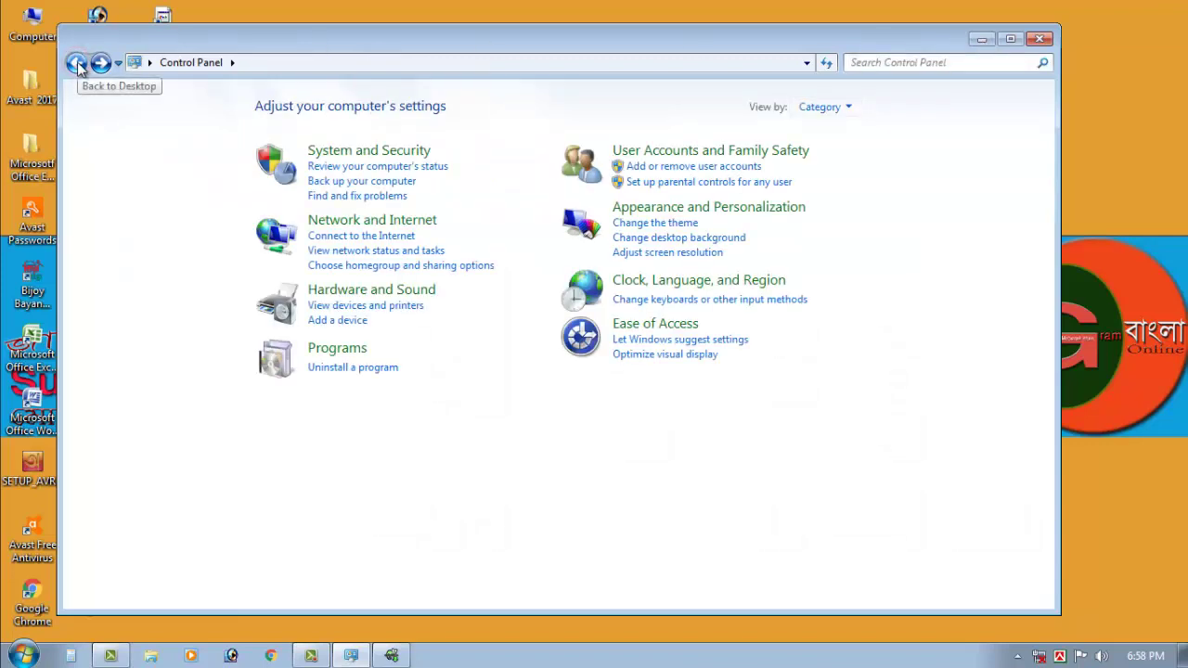
pyautogui.click(76, 63)
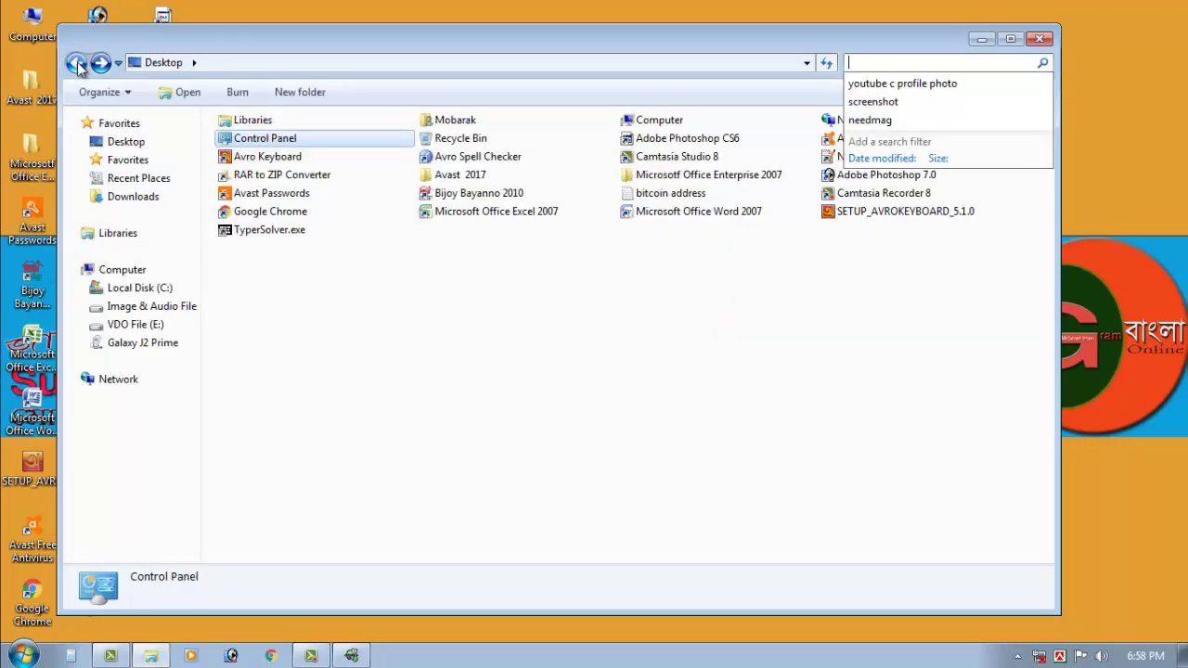
pyautogui.click(77, 64)
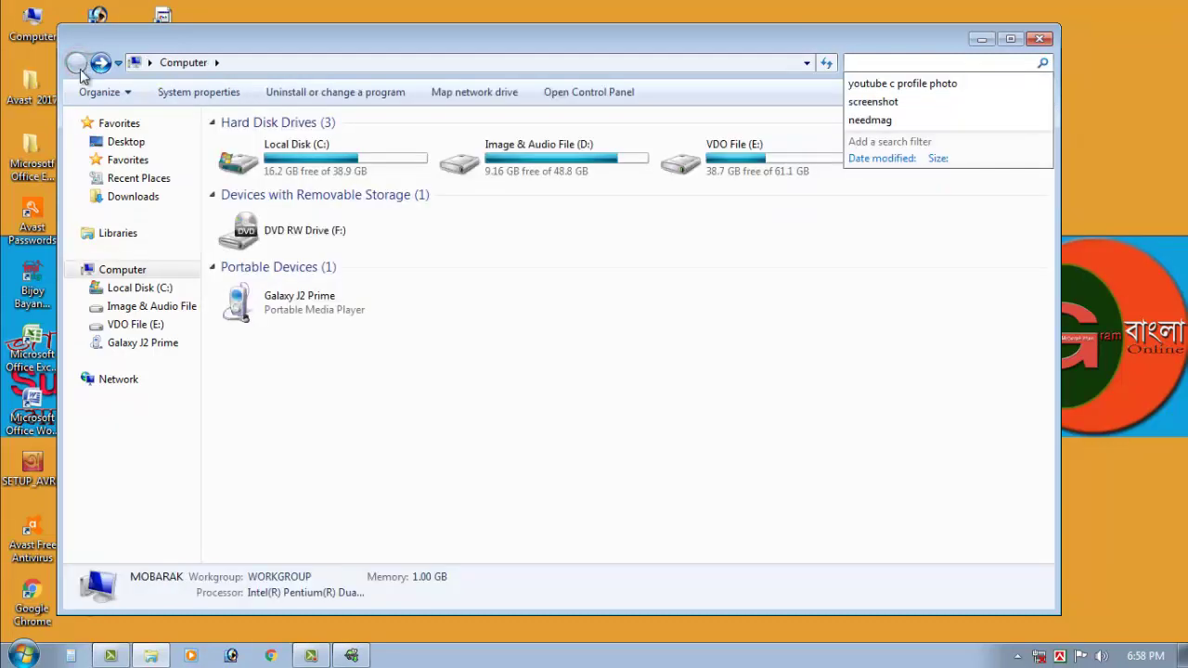
# Step: Open the Program Files folder on Local Disk (C:) and look through its program folders from beginning to end
pyautogui.click(347, 167)
pyautogui.doubleClick(346, 167)
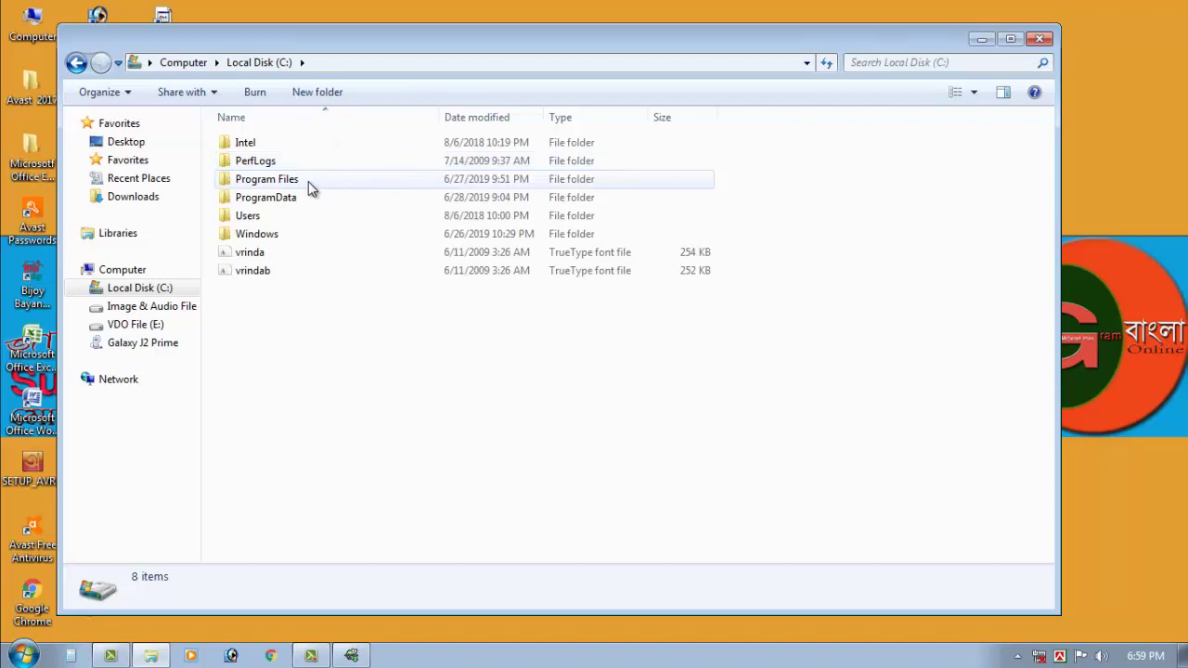
pyautogui.doubleClick(309, 182)
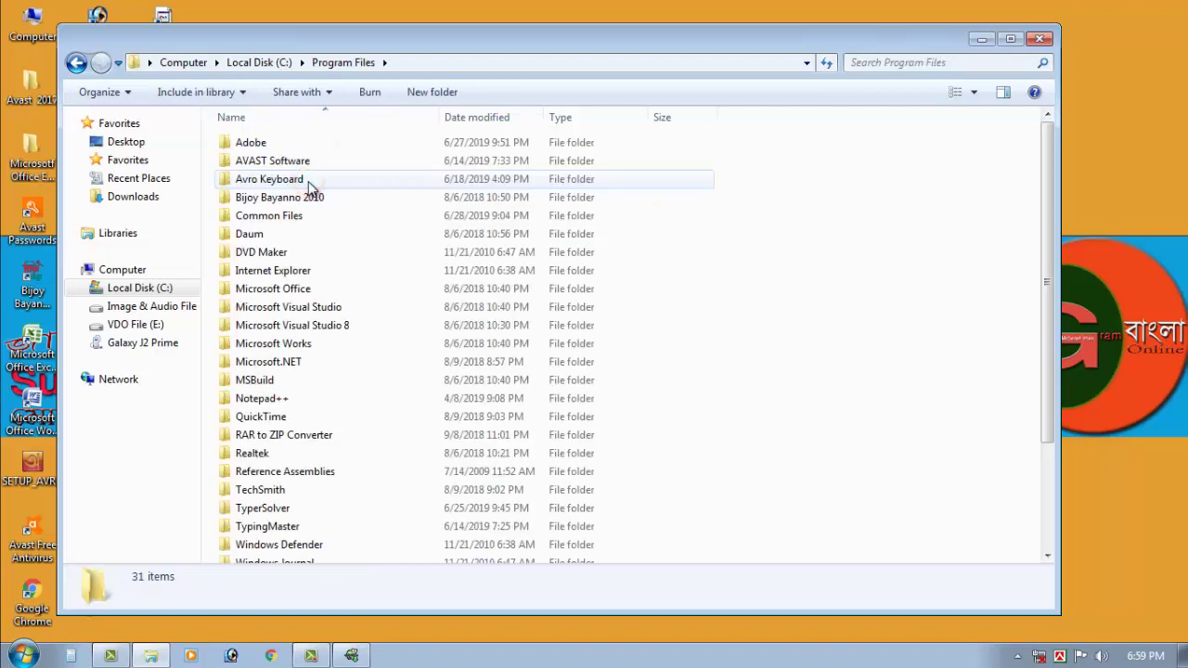
pyautogui.scroll(-2, 322, 236)
pyautogui.scroll(-1, 322, 236)
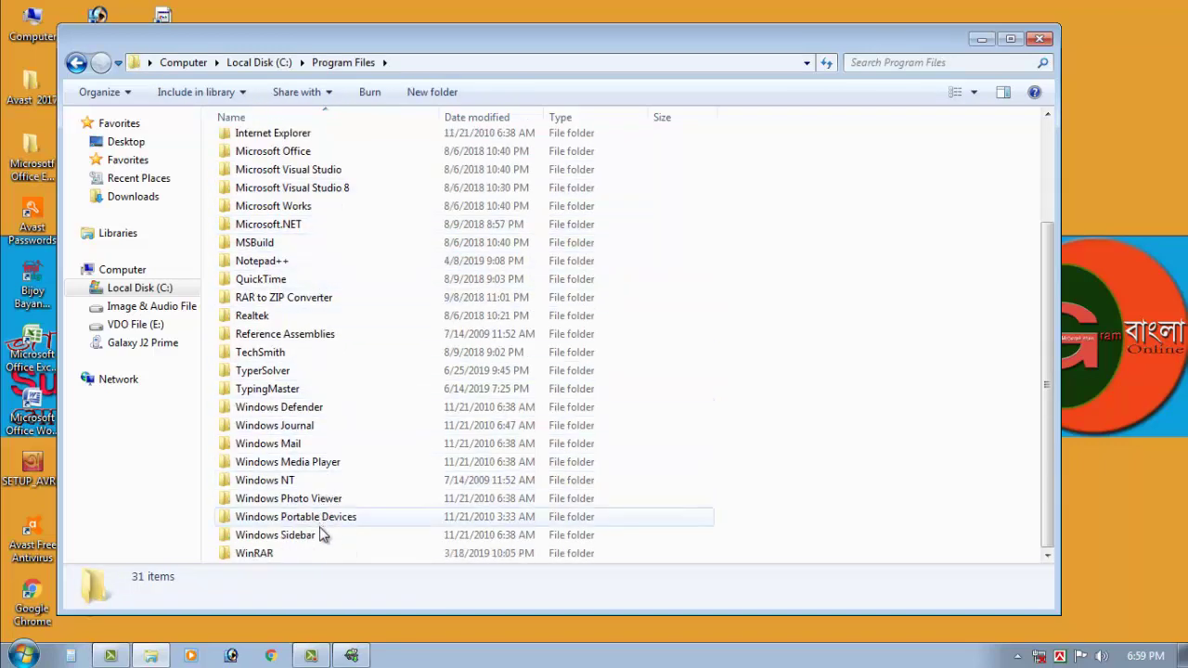
pyautogui.scroll(3, 327, 457)
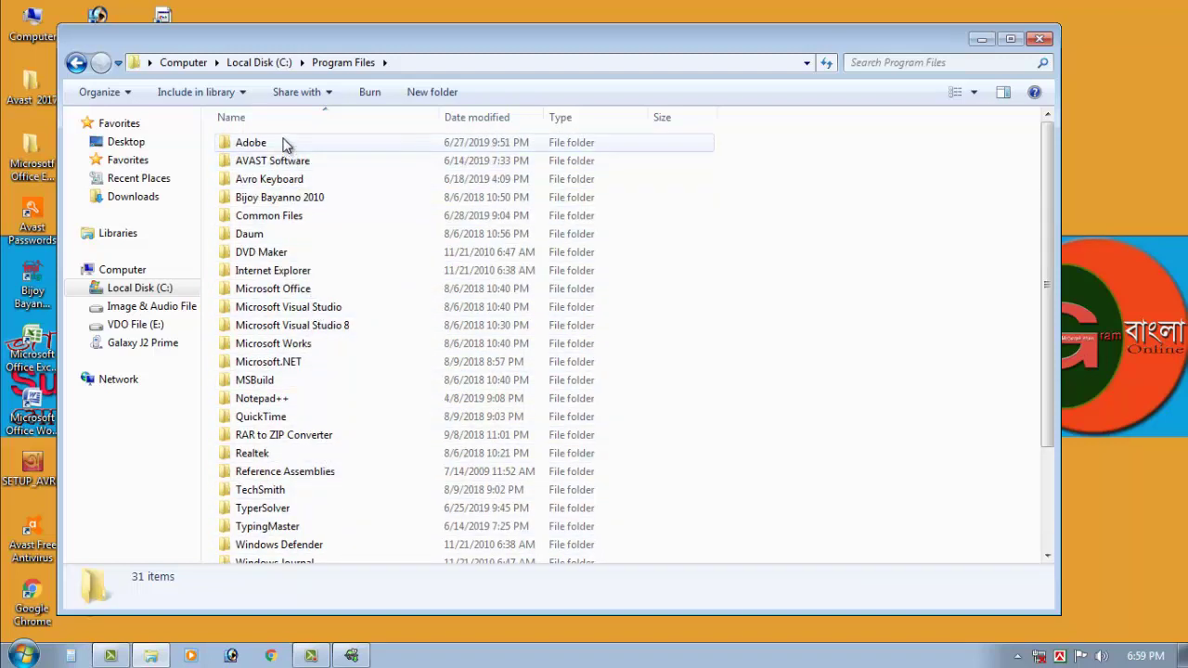
pyautogui.scroll(-3, 318, 384)
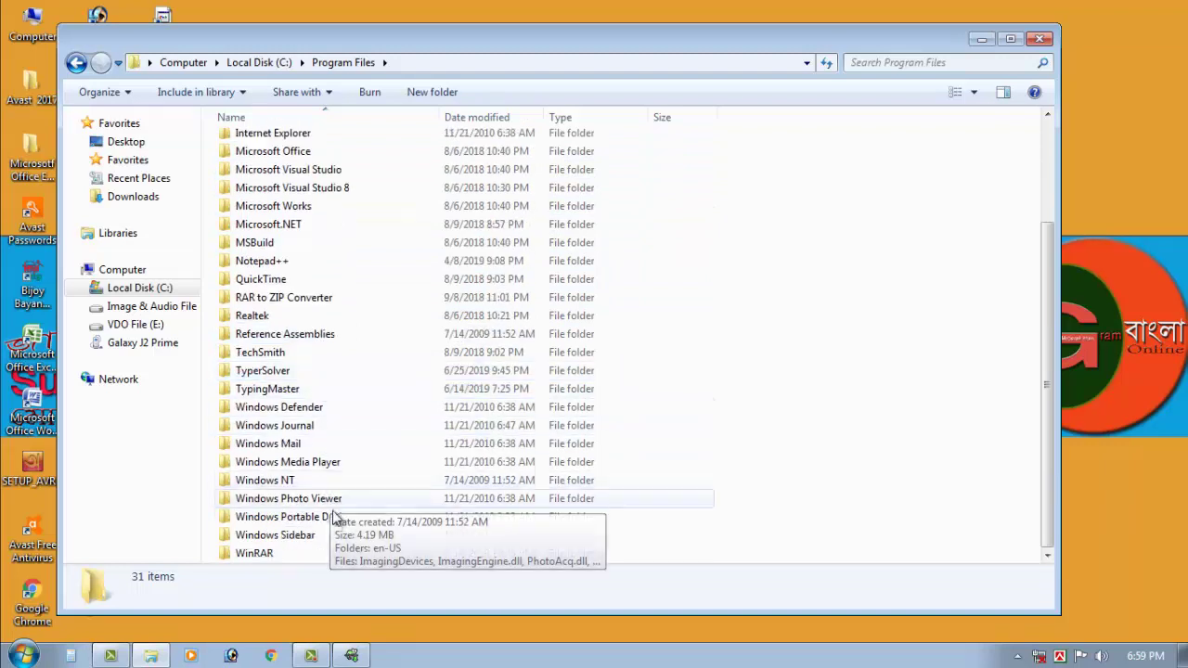
pyautogui.scroll(3, 336, 534)
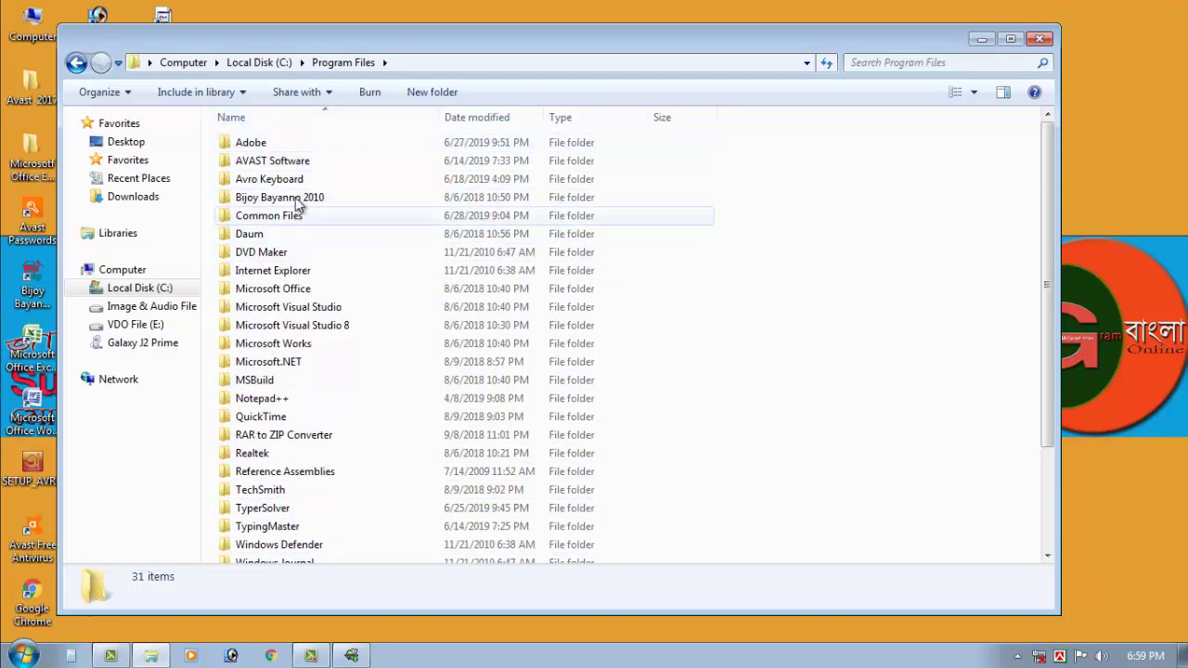
pyautogui.scroll(-3, 309, 411)
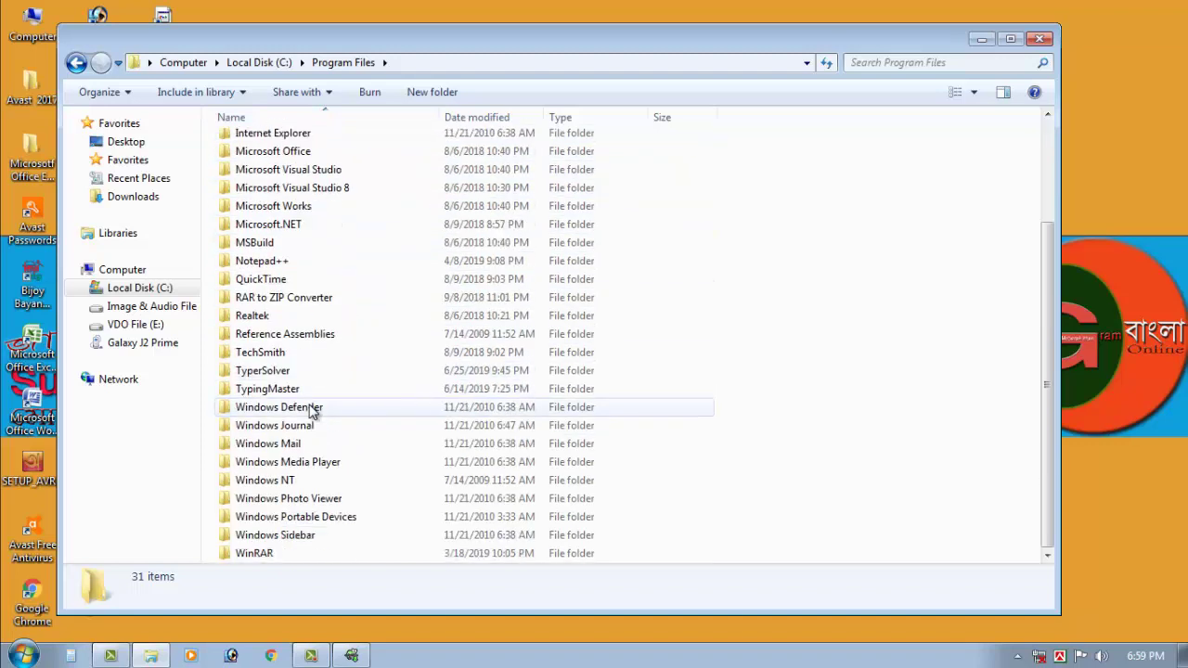
# Step: Go back to Local Disk (C:), close the folder window and cancel the Notepad++ v7.6.6 uninstallation
pyautogui.click(78, 64)
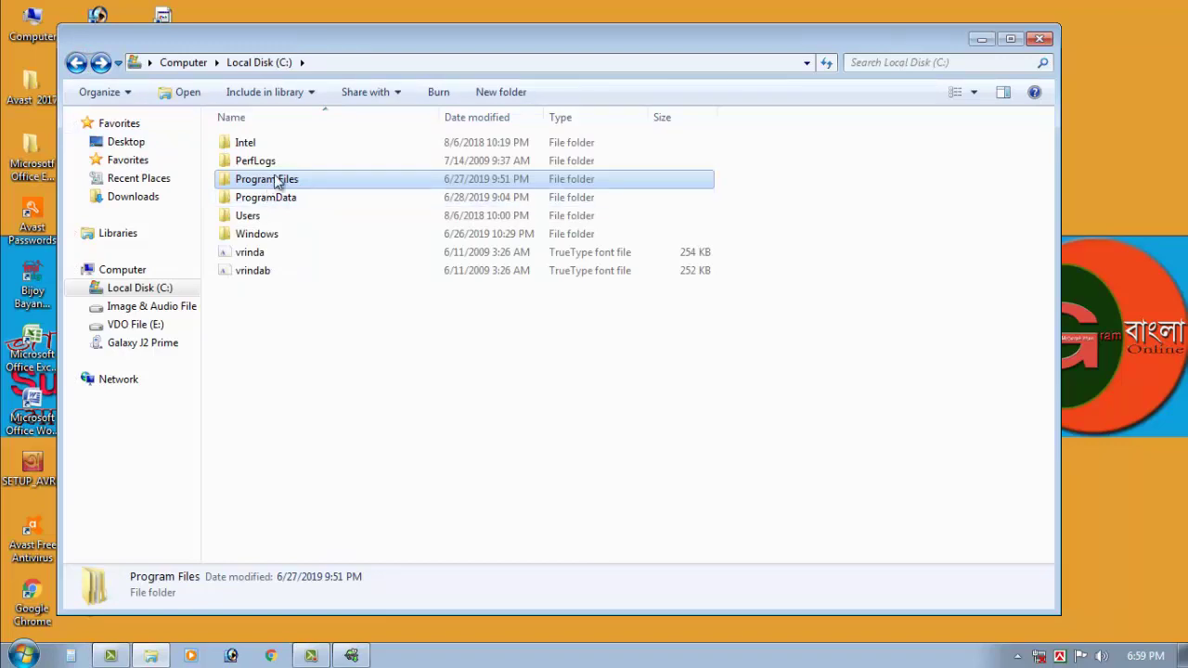
pyautogui.click(1042, 40)
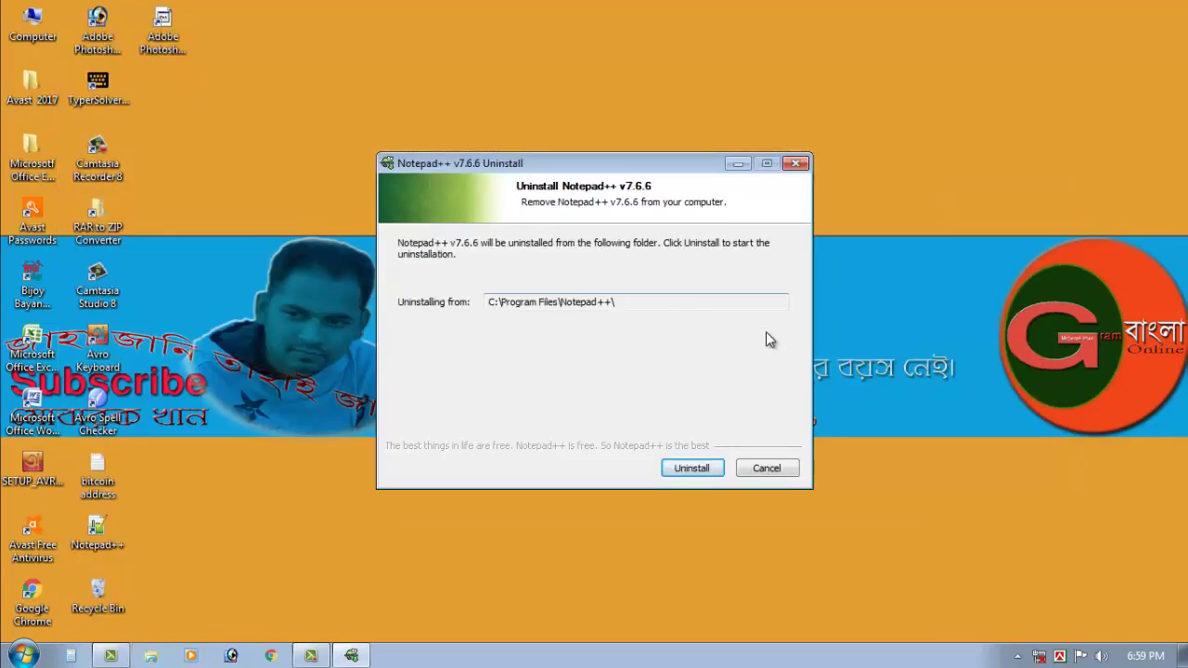
pyautogui.click(766, 467)
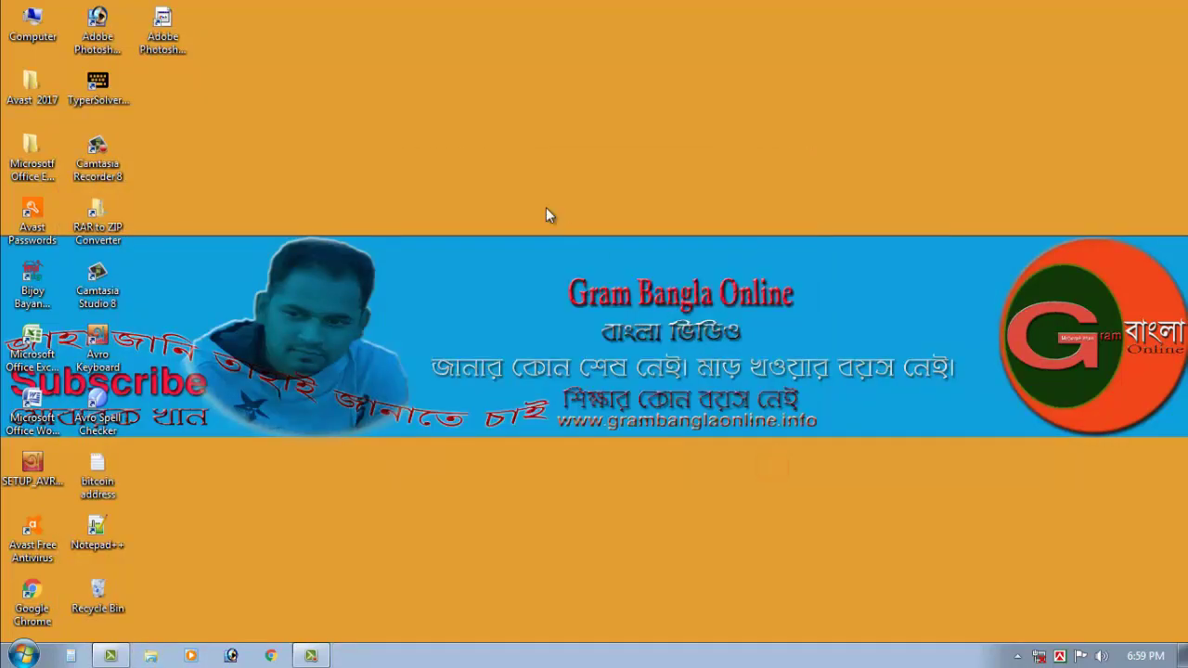